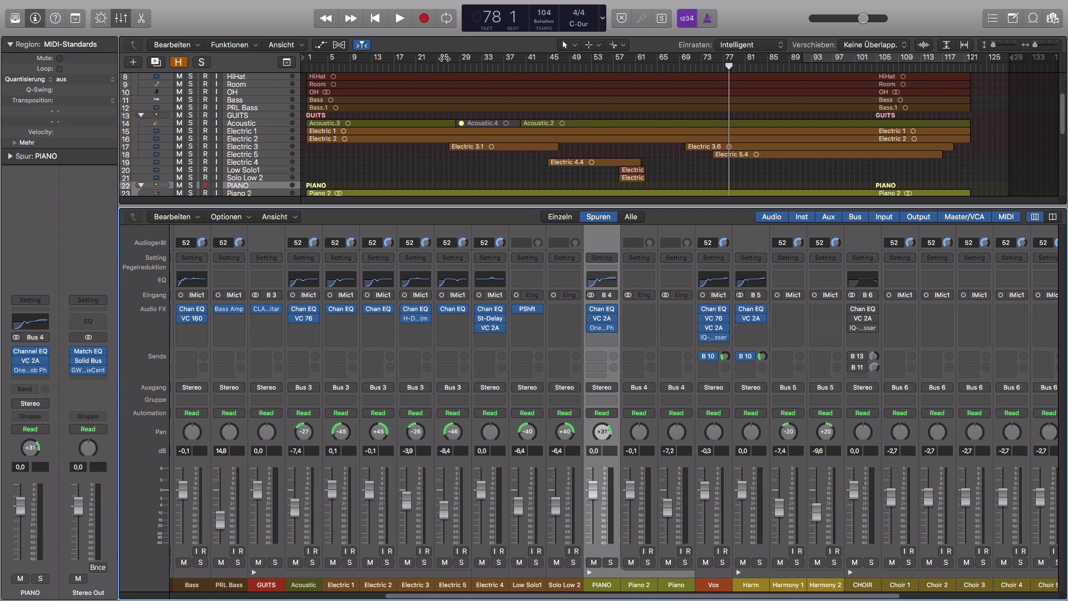
Play the full mix from bar 78 to about bar 90, bringing the choir channels into view in the mixer.
{"action": "left_click", "coordinate": [400, 19]}
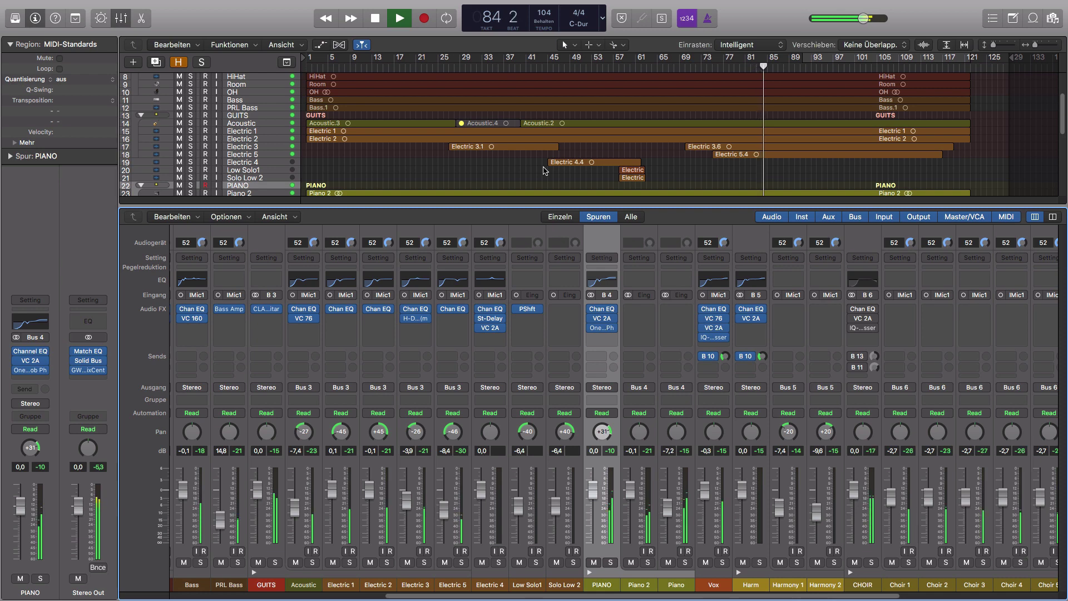
{"action": "scroll", "coordinate": [679, 472], "scroll_direction": "right", "scroll_amount": 7}
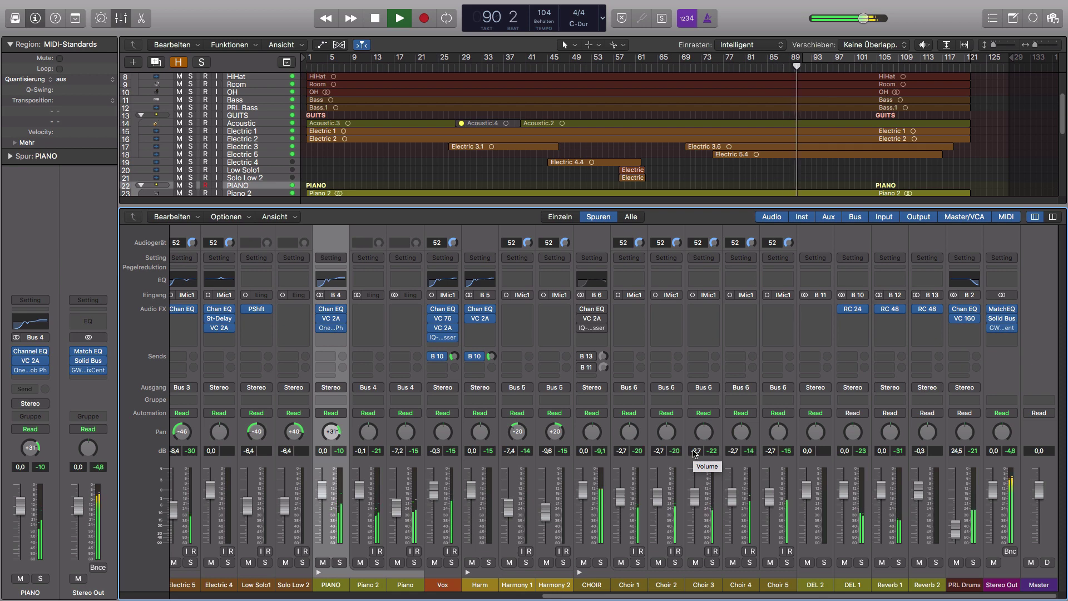
{"action": "key", "text": "space"}
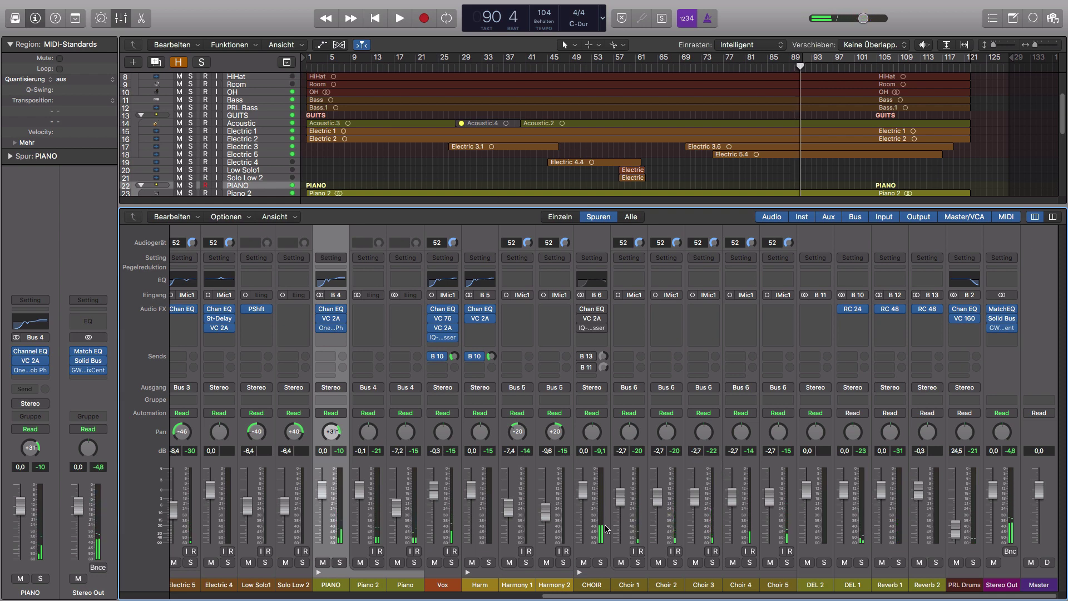
Solo the CHOIR bus and listen to it from about bar 87 to bar 91.
{"action": "left_click", "coordinate": [601, 563]}
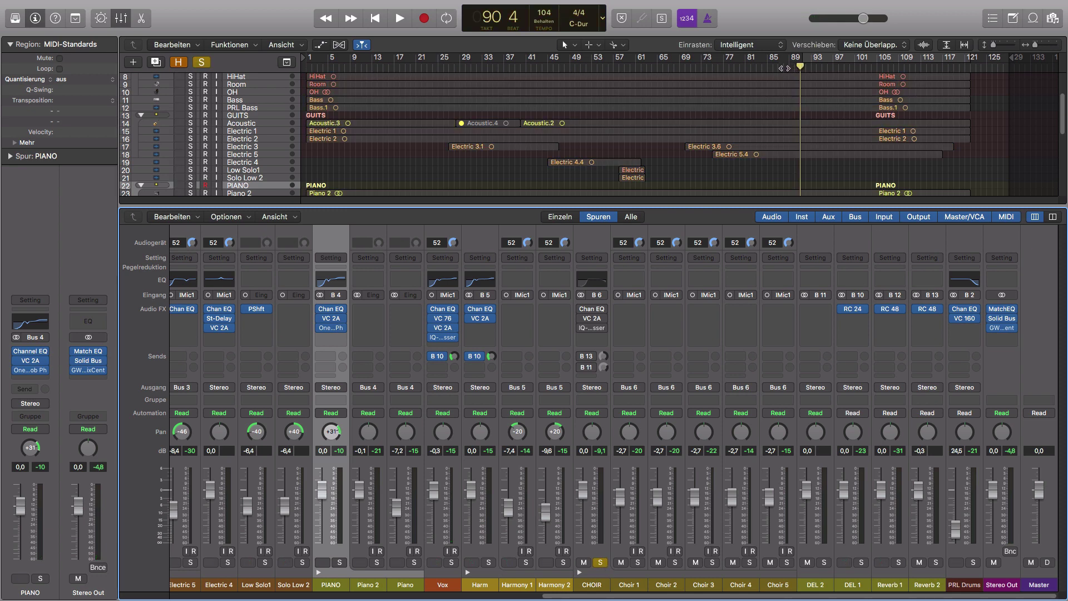
{"action": "left_click", "coordinate": [779, 67]}
{"action": "key", "text": "space"}
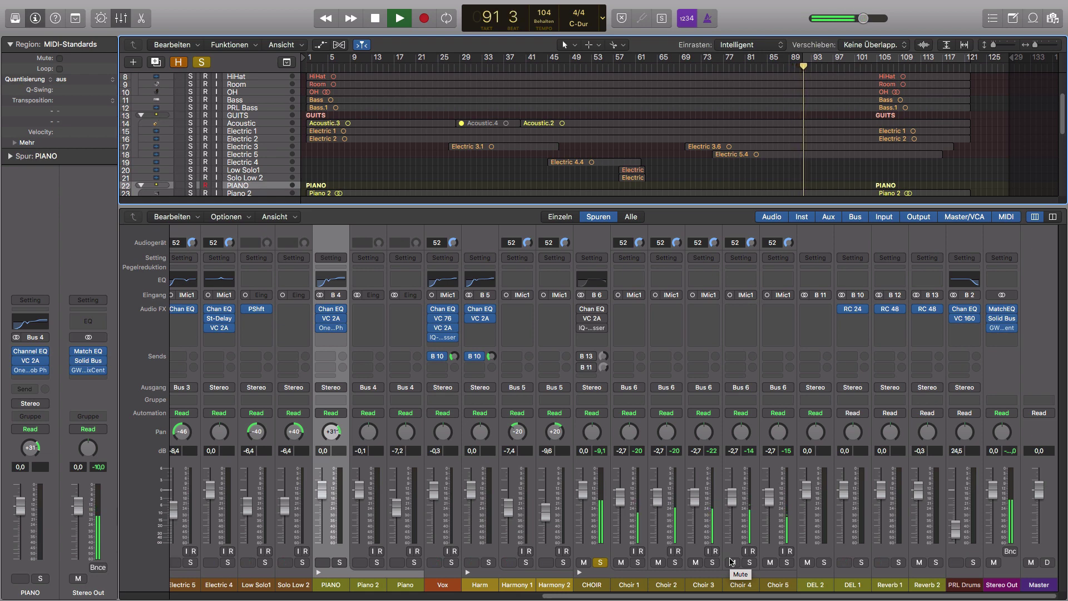
{"action": "key", "text": "space"}
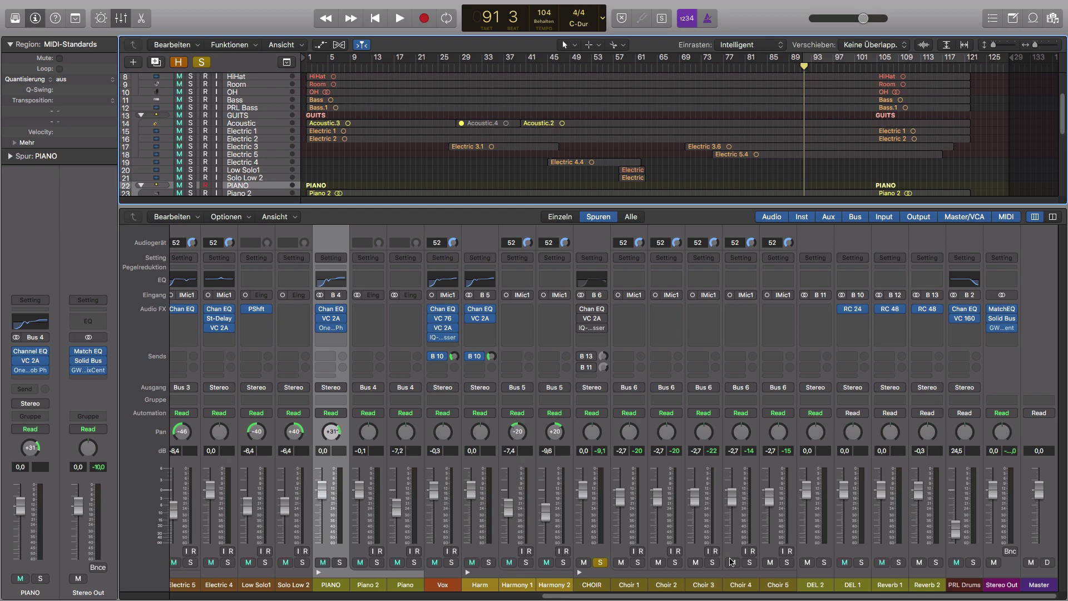
Solo Vox alongside the CHOIR bus, listen to both from bar 90, and take Vox out of solo.
{"action": "left_click", "coordinate": [450, 563]}
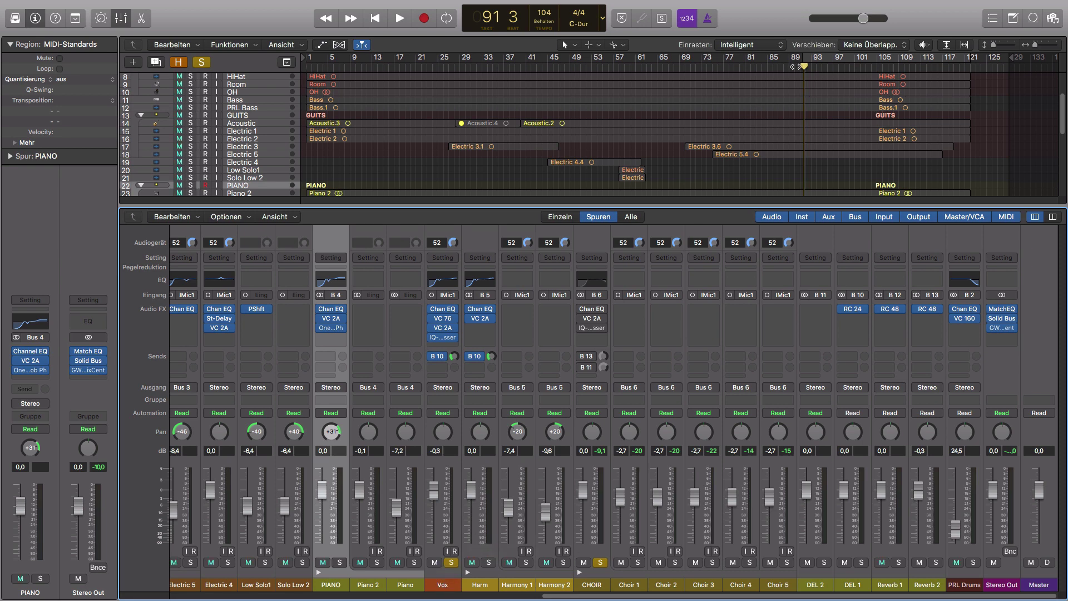
{"action": "left_click", "coordinate": [795, 67]}
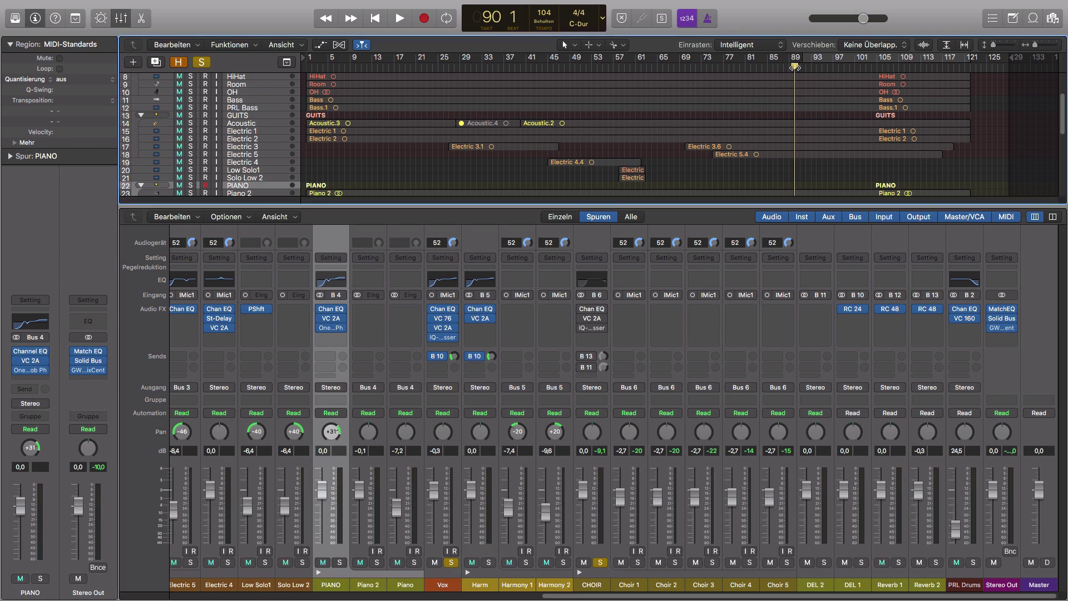
{"action": "key", "text": "space"}
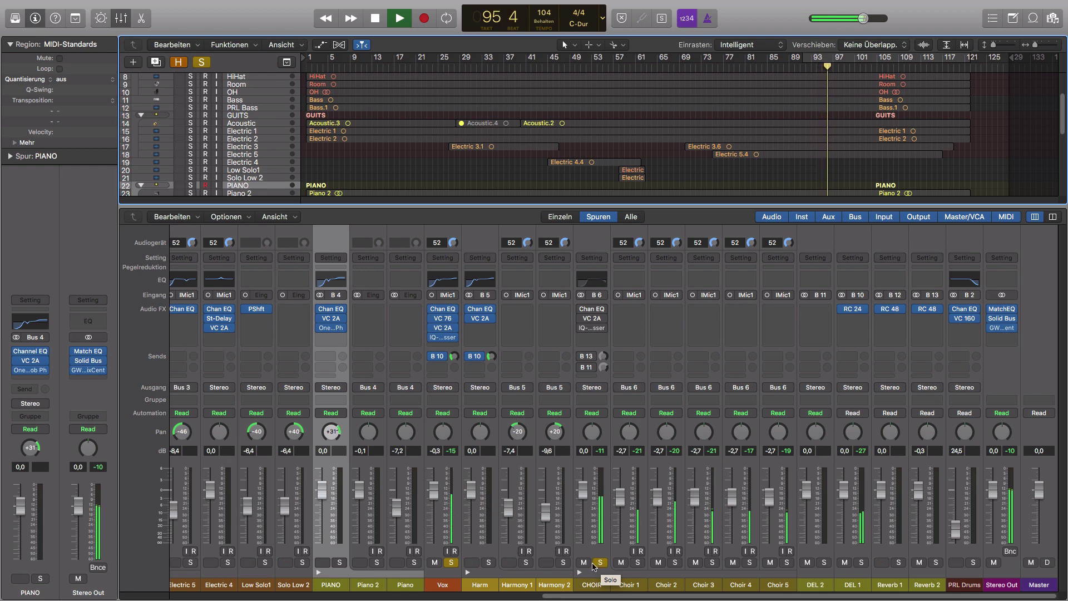
{"action": "key", "text": "space"}
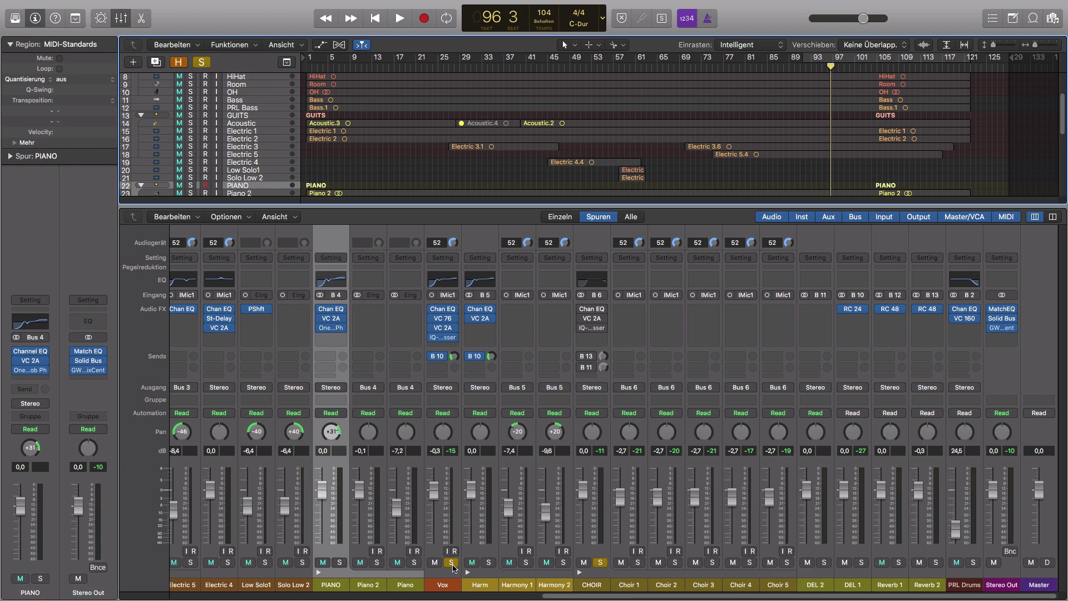
{"action": "left_click", "coordinate": [452, 563]}
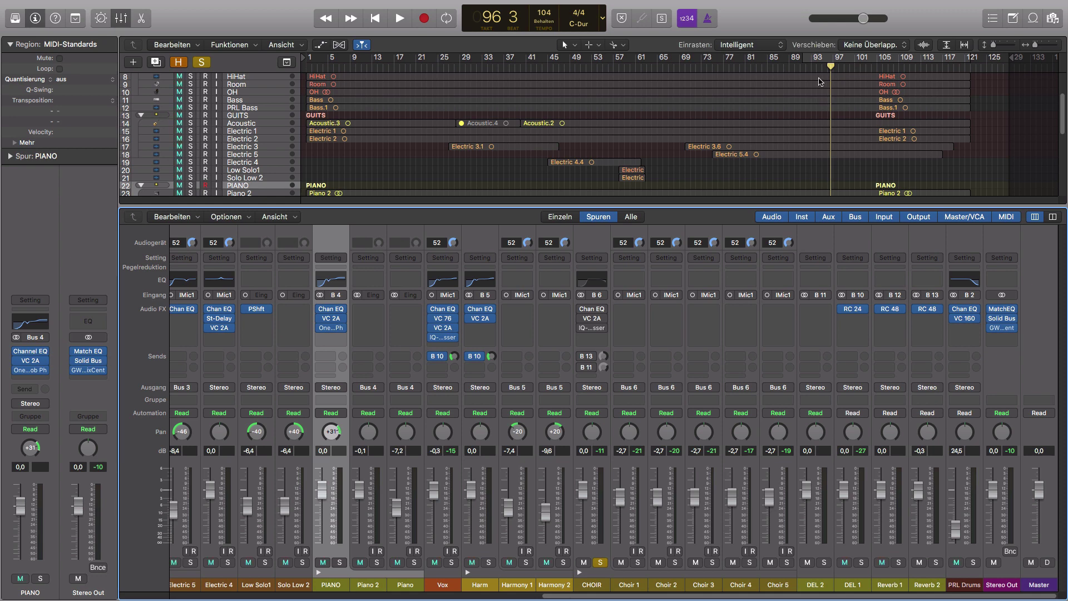
Audition the choir voices during playback by soloing Choir 4 with 5, and Choir 3 with 2, ending with all solos cleared.
{"action": "key", "text": "space"}
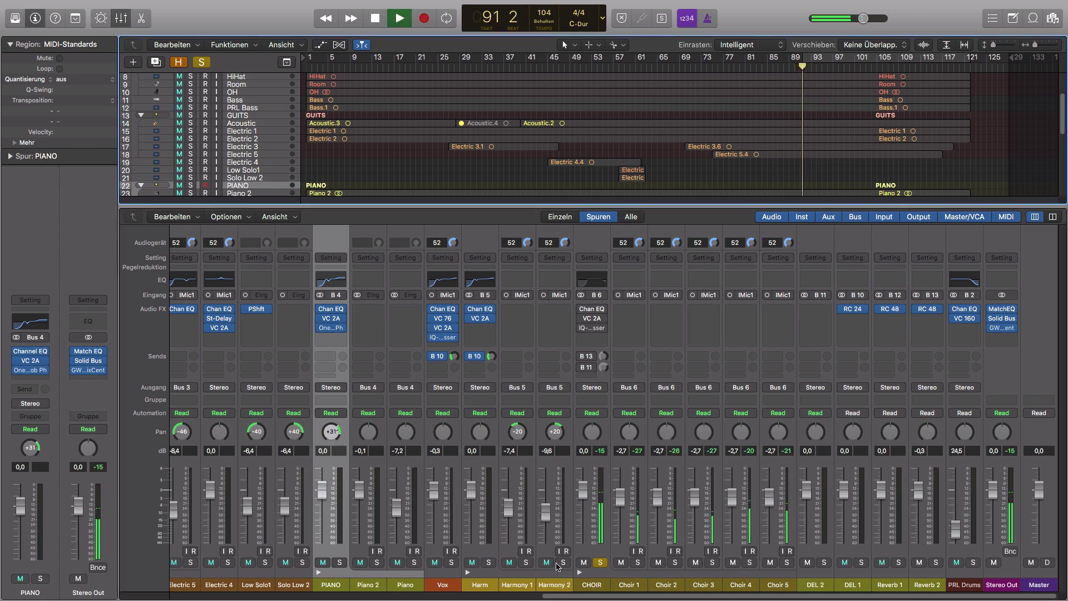
{"action": "left_click", "coordinate": [749, 563]}
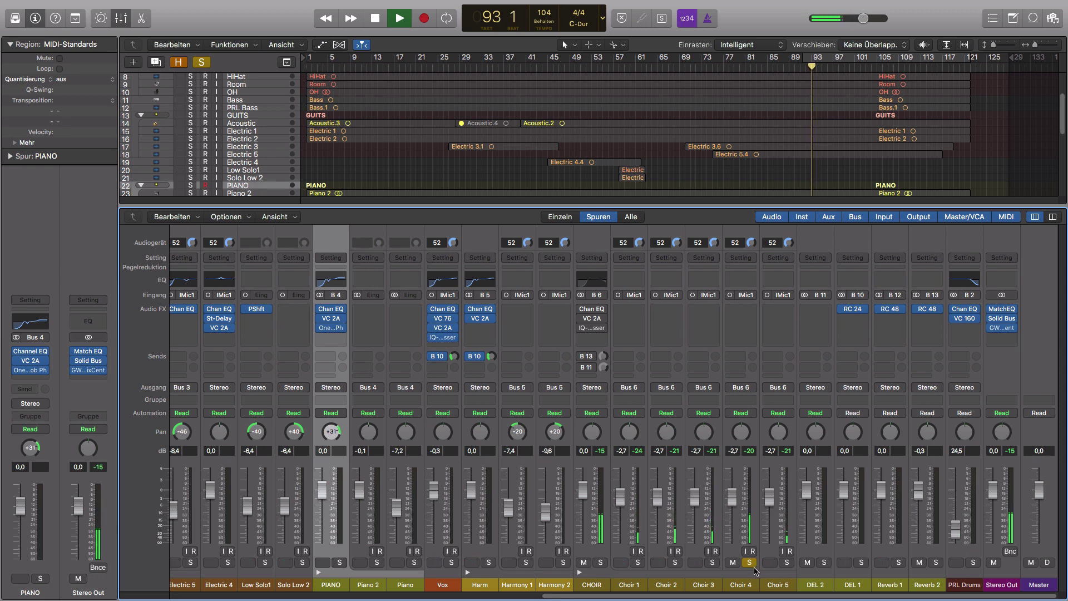
{"action": "left_click", "coordinate": [786, 563]}
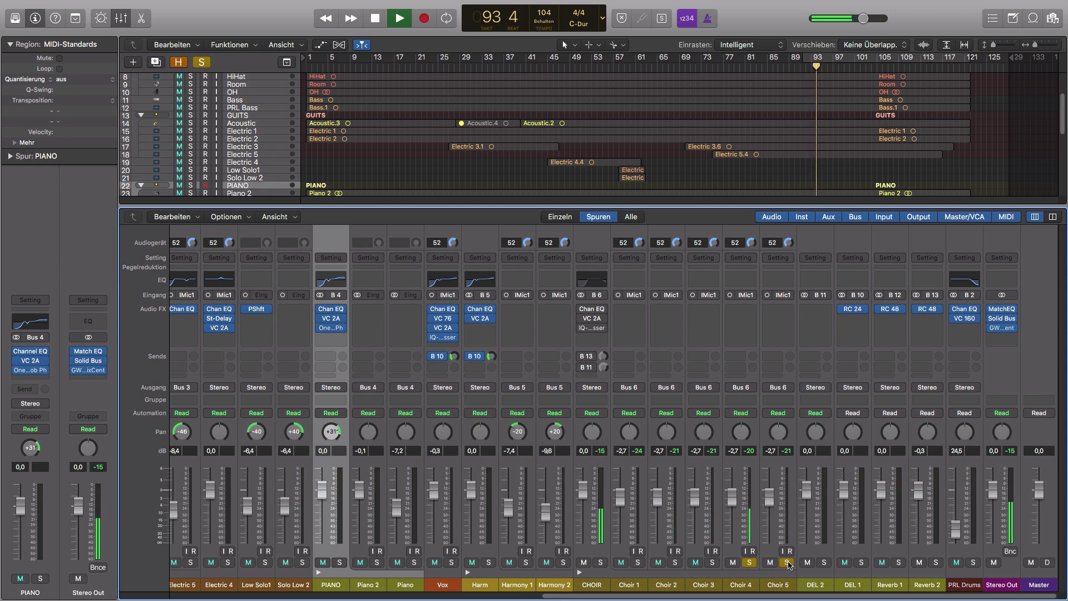
{"action": "left_click", "coordinate": [713, 563]}
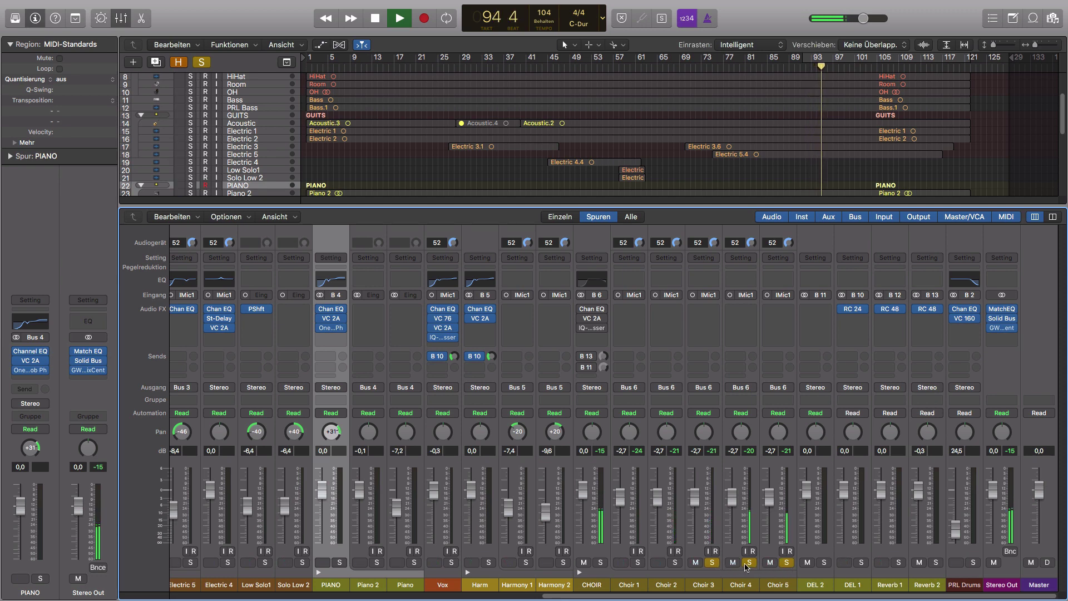
{"action": "left_click", "coordinate": [749, 562]}
{"action": "left_click", "coordinate": [786, 563]}
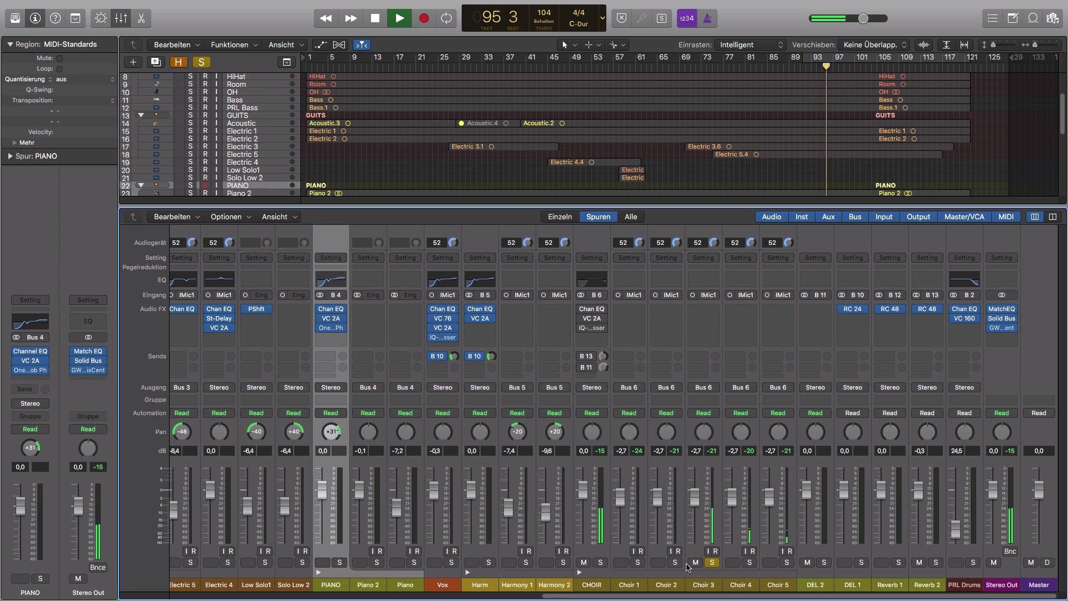
{"action": "left_click", "coordinate": [675, 563]}
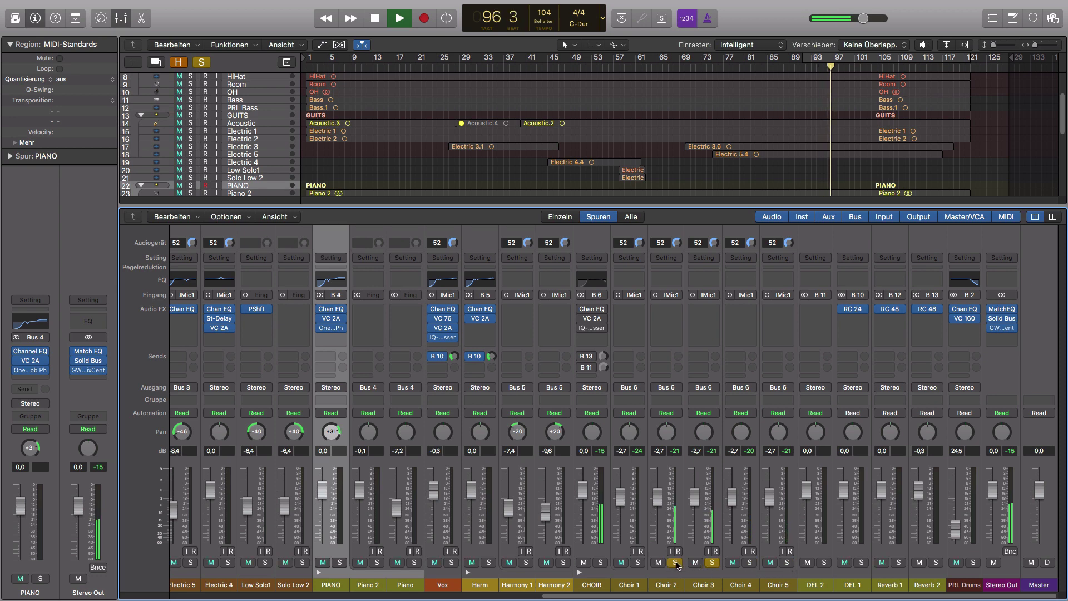
{"action": "key", "text": "space"}
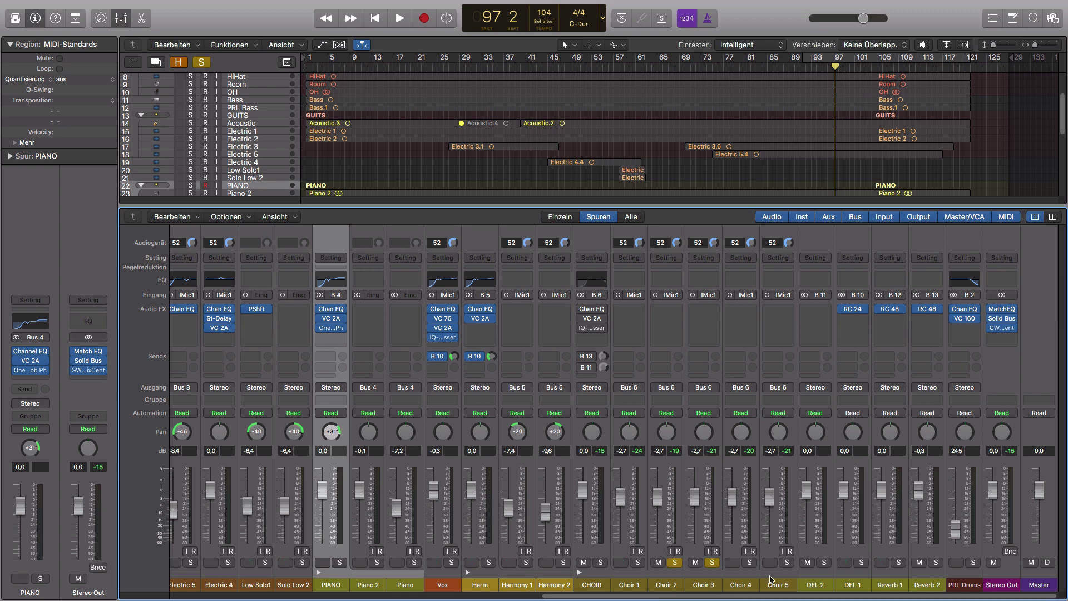
{"action": "left_click", "coordinate": [675, 563]}
{"action": "left_click", "coordinate": [712, 563]}
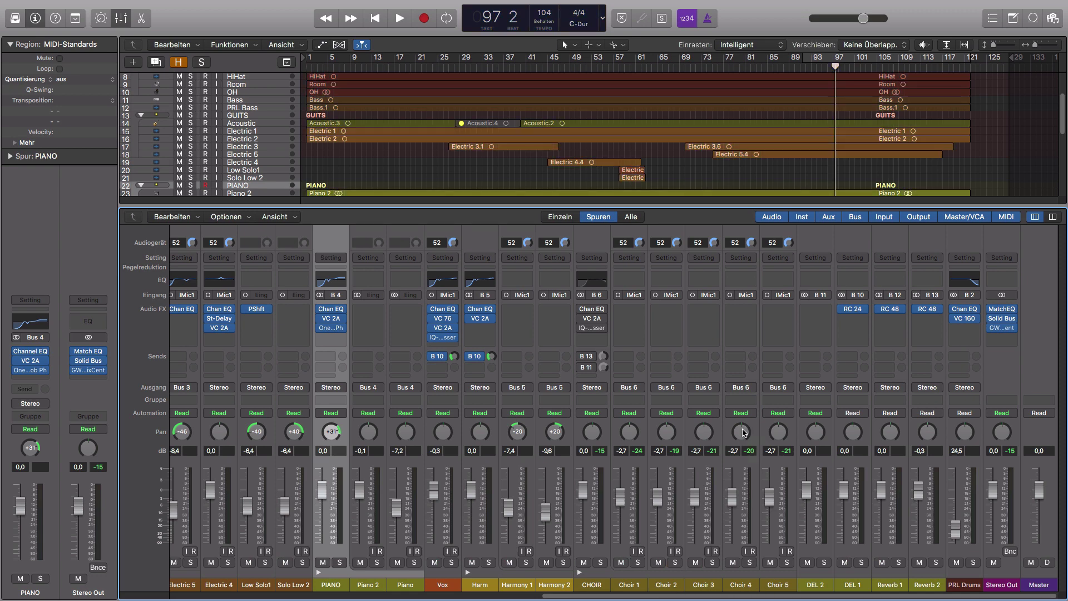
Pan Choir 2 to -46, Choir 3 to +46, Choir 4 to -64 and Choir 5 to +63, and select Choir 1.
{"action": "left_click_drag", "start_coordinate": [743, 431], "coordinate": [778, 402]}
{"action": "left_click_drag", "start_coordinate": [666, 431], "coordinate": [671, 491]}
{"action": "left_click", "coordinate": [629, 585]}
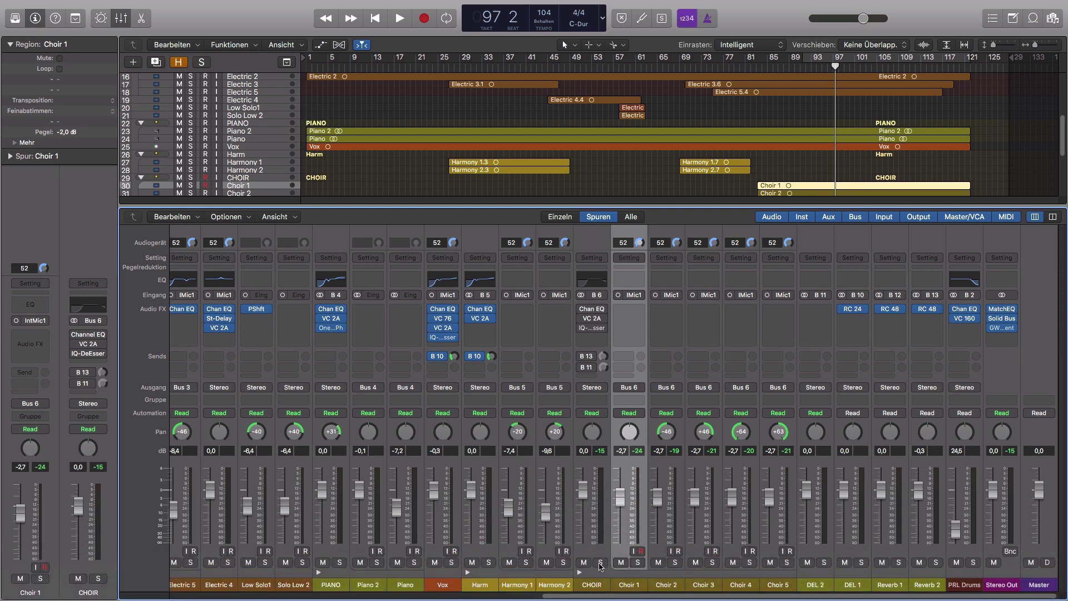
Solo the CHOIR bus and listen to the panned choir from near the start of the Choir 1 region.
{"action": "left_click", "coordinate": [601, 562]}
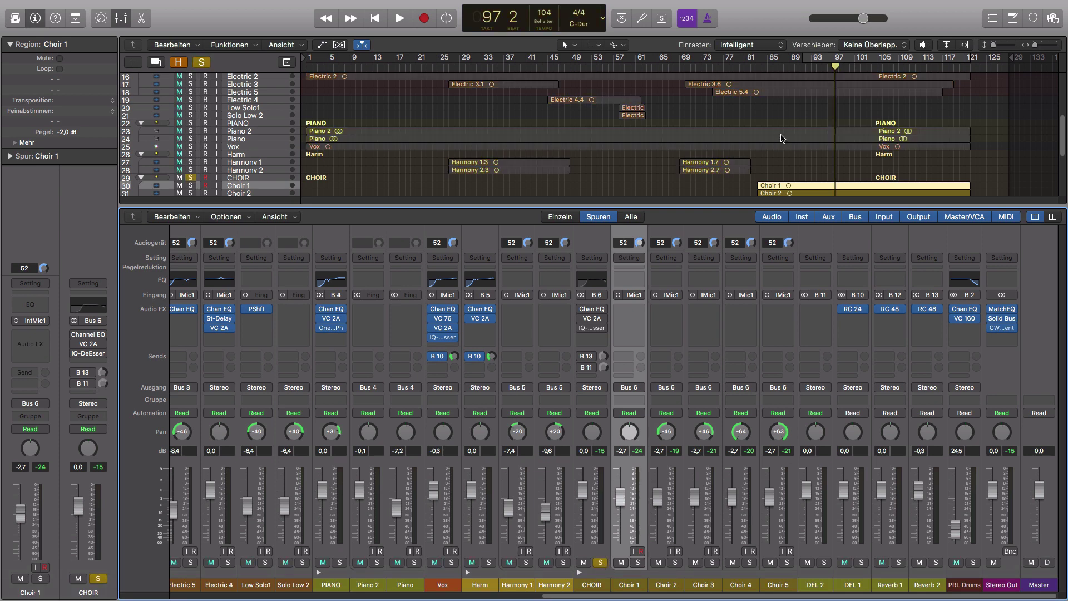
{"action": "key", "text": "shift+space"}
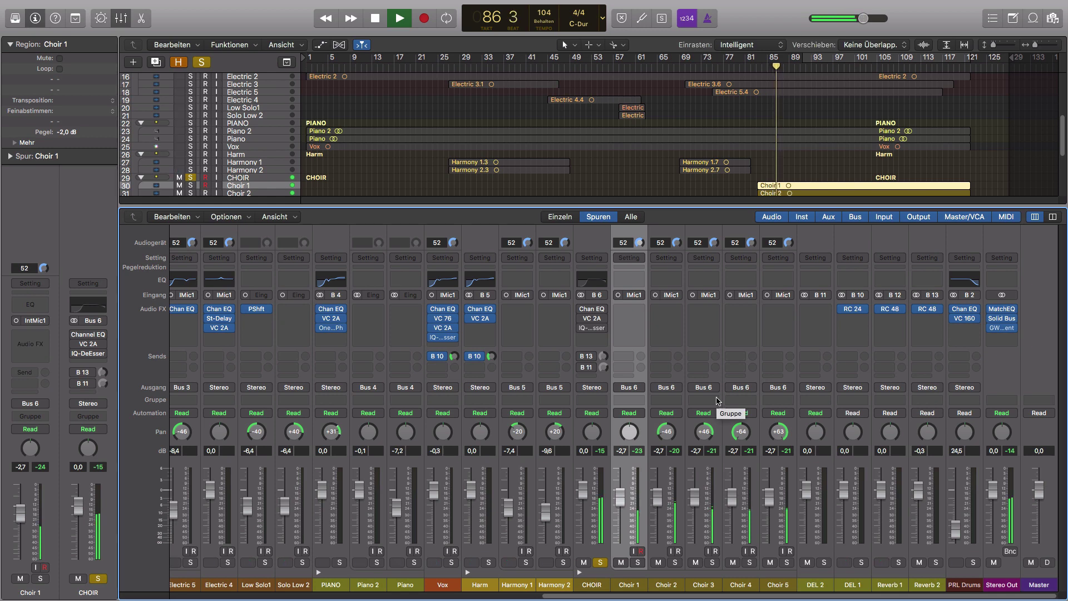
{"action": "key", "text": "space"}
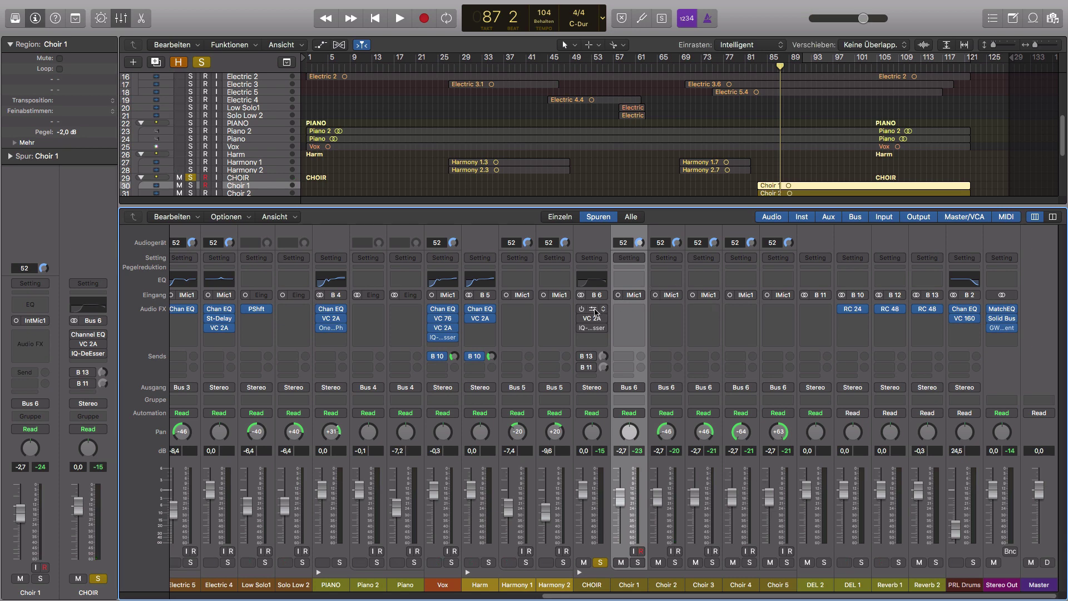
Open the CHOIR bus's Channel EQ and VC 2A compressor and arrange their windows side by side.
{"action": "left_click", "coordinate": [594, 314]}
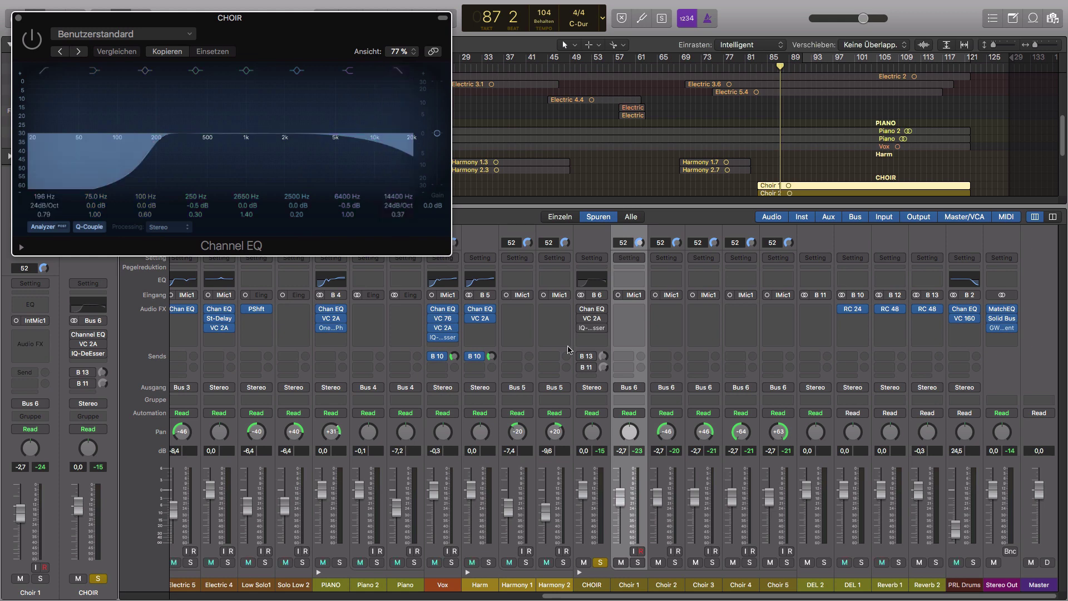
{"action": "mouse_move", "coordinate": [605, 321]}
{"action": "left_click", "coordinate": [594, 320]}
{"action": "left_click_drag", "start_coordinate": [235, 30], "coordinate": [679, 19]}
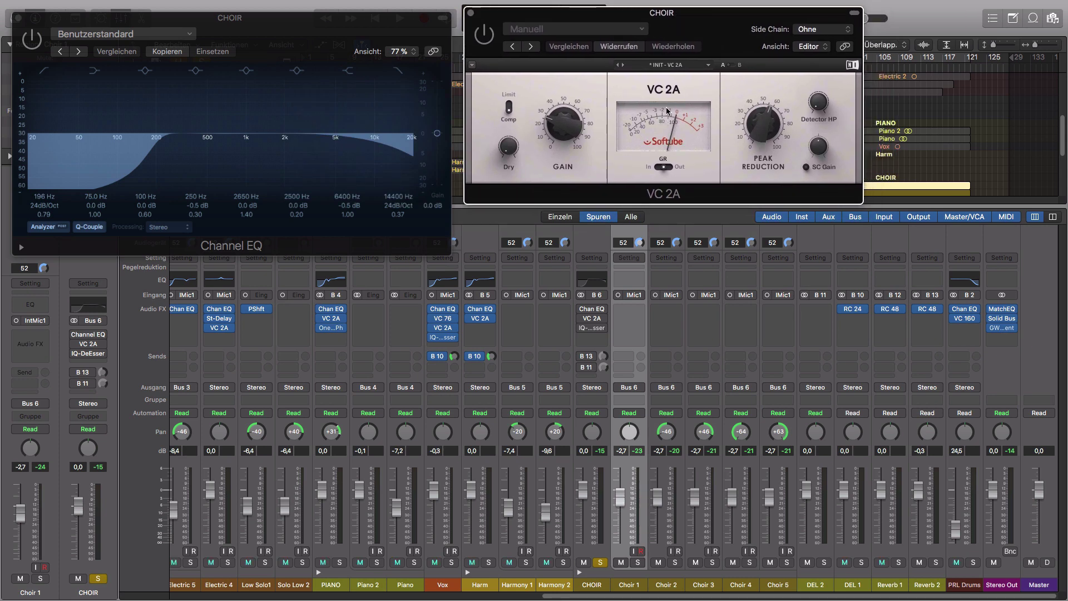
{"action": "left_click_drag", "start_coordinate": [713, 32], "coordinate": [706, 34]}
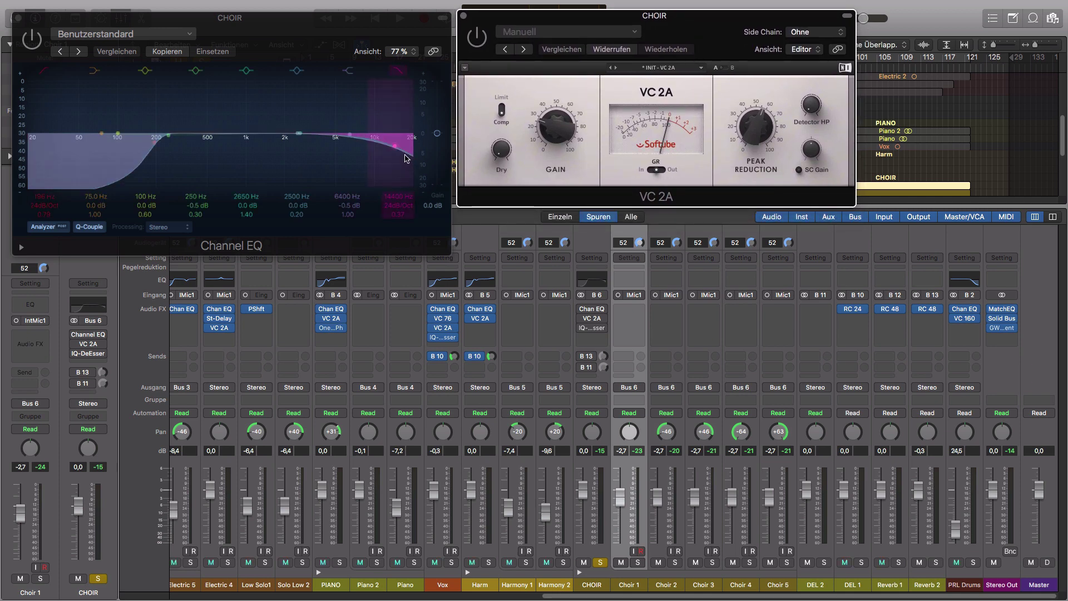
Play the choir and switch on the Channel EQ and the VC 2A compressor on the CHOIR bus.
{"action": "key", "text": "space"}
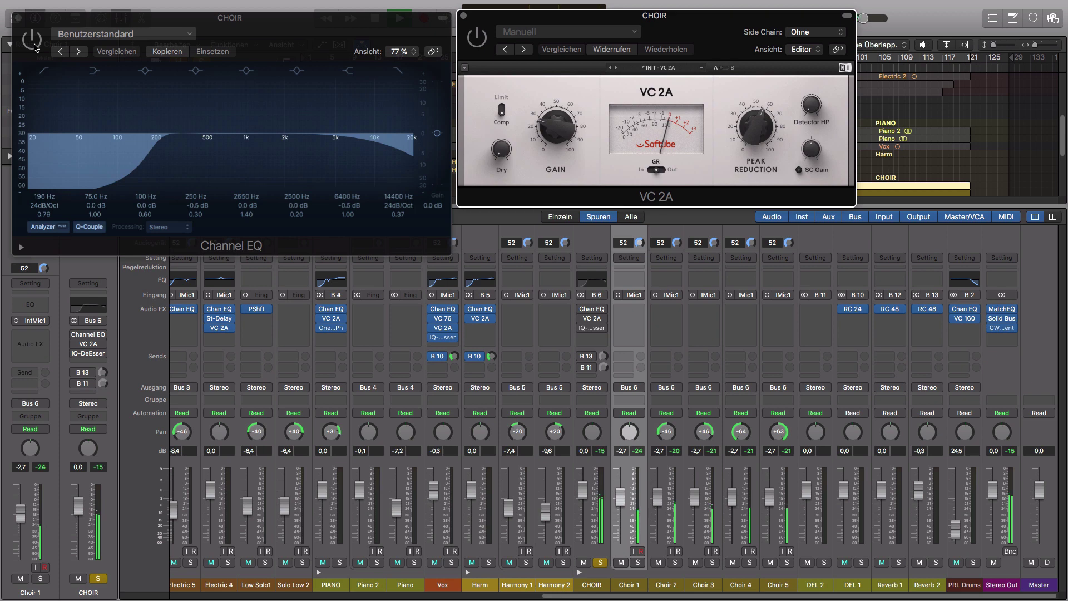
{"action": "left_click", "coordinate": [35, 48]}
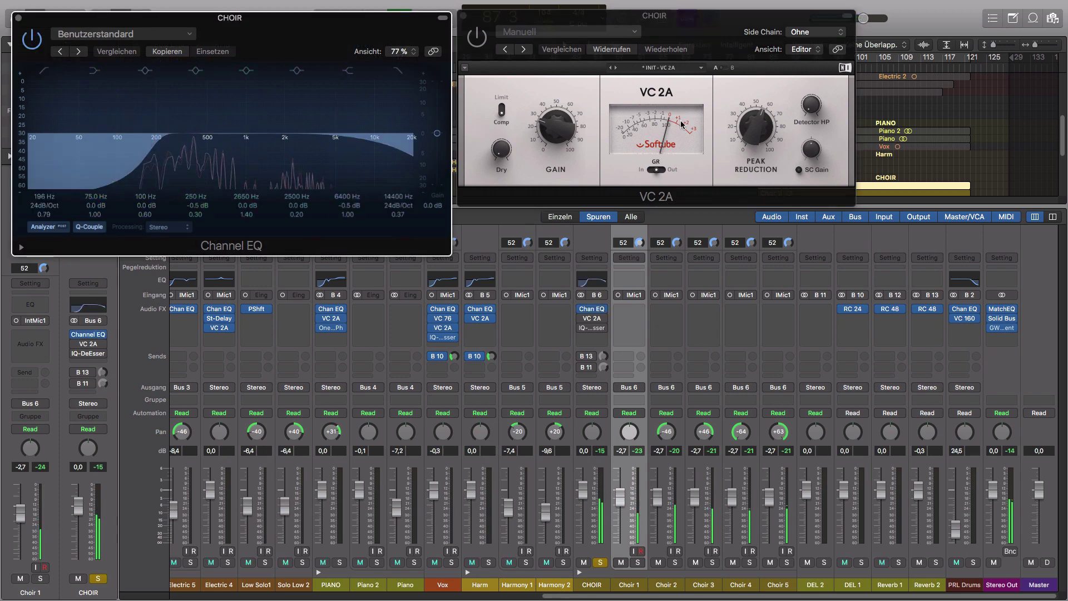
{"action": "left_click", "coordinate": [474, 45]}
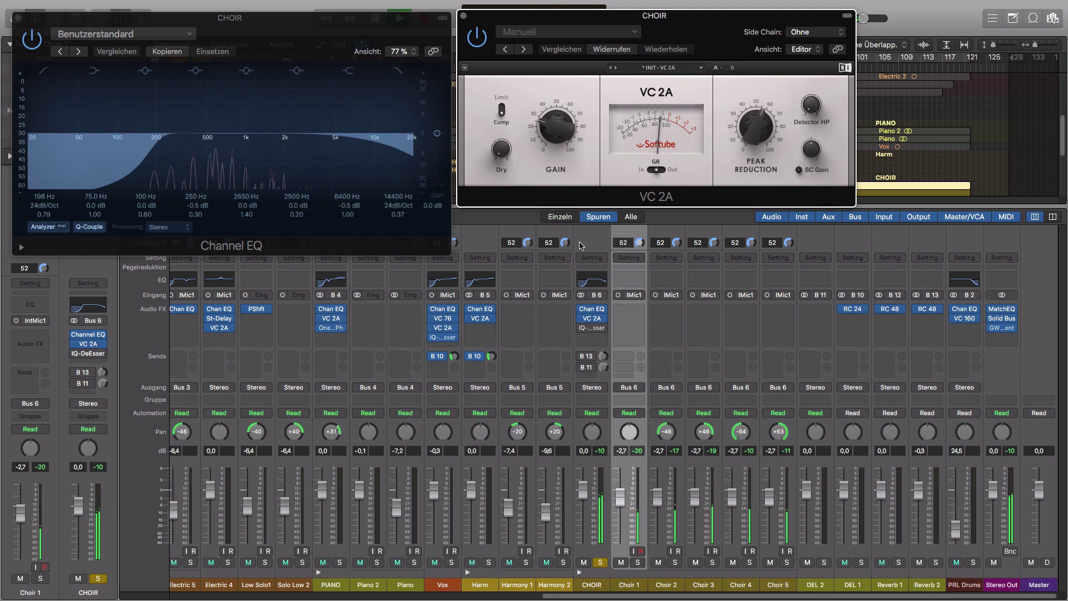
Open the IQ-DeEsser on the CHOIR bus, place its window below the VC 2A, and switch it on.
{"action": "mouse_move", "coordinate": [596, 331]}
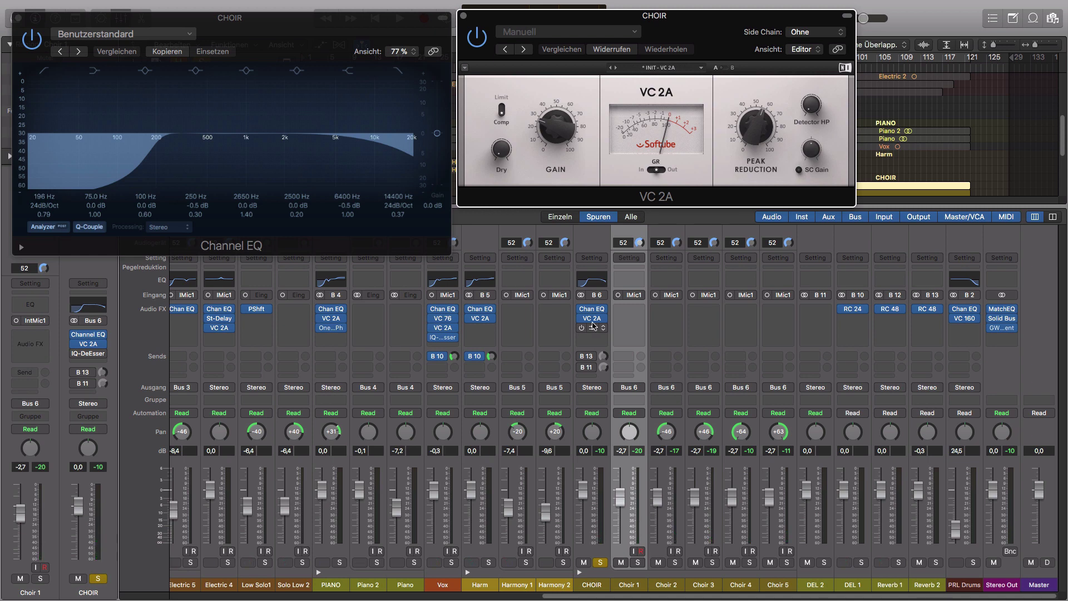
{"action": "left_click", "coordinate": [593, 328]}
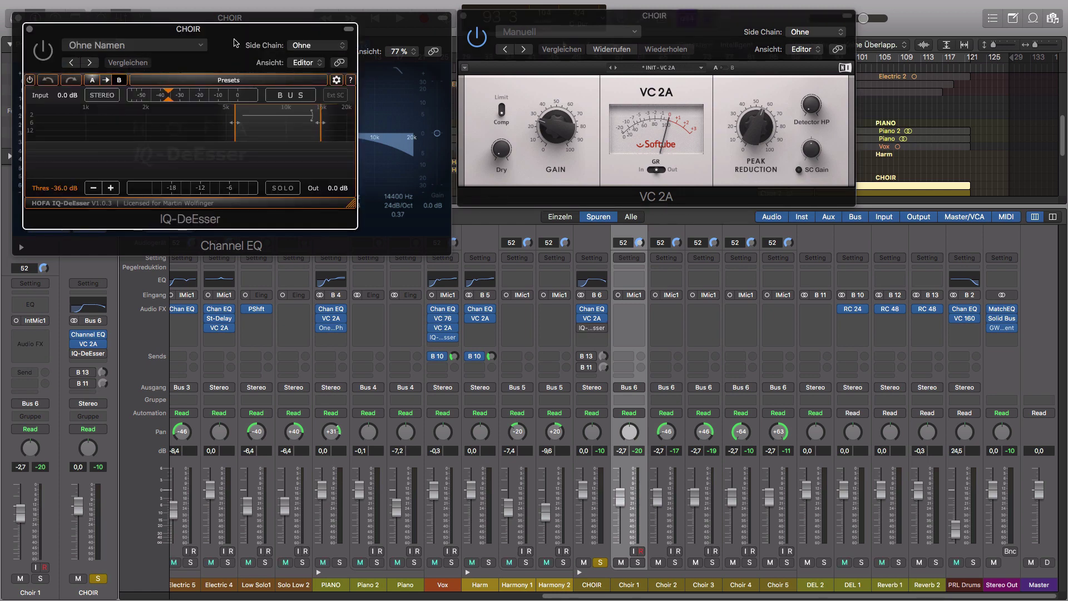
{"action": "left_click_drag", "start_coordinate": [668, 228], "coordinate": [670, 222]}
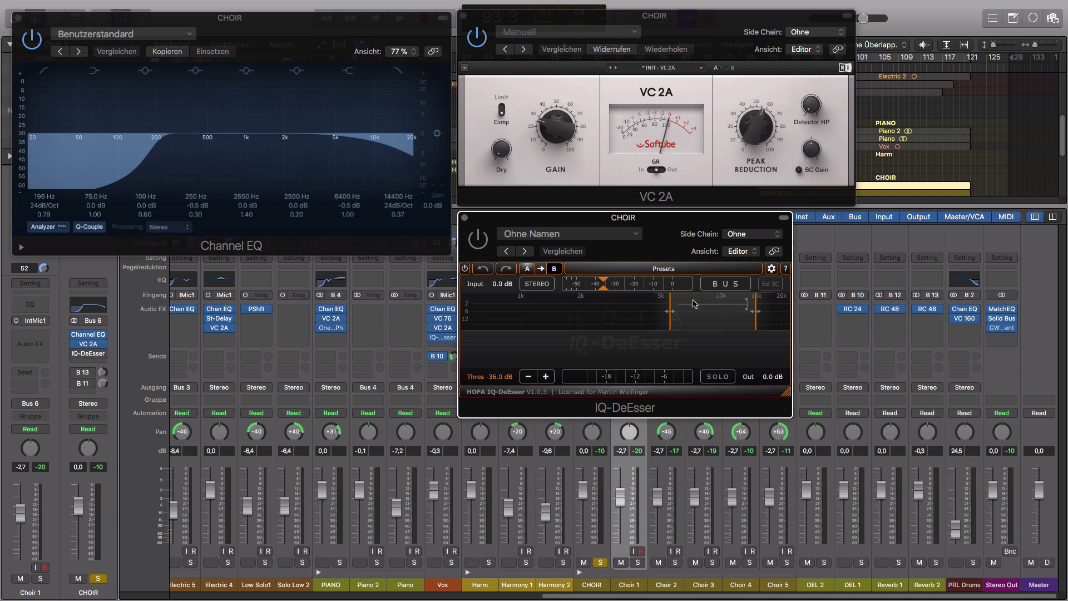
{"action": "left_click", "coordinate": [484, 244]}
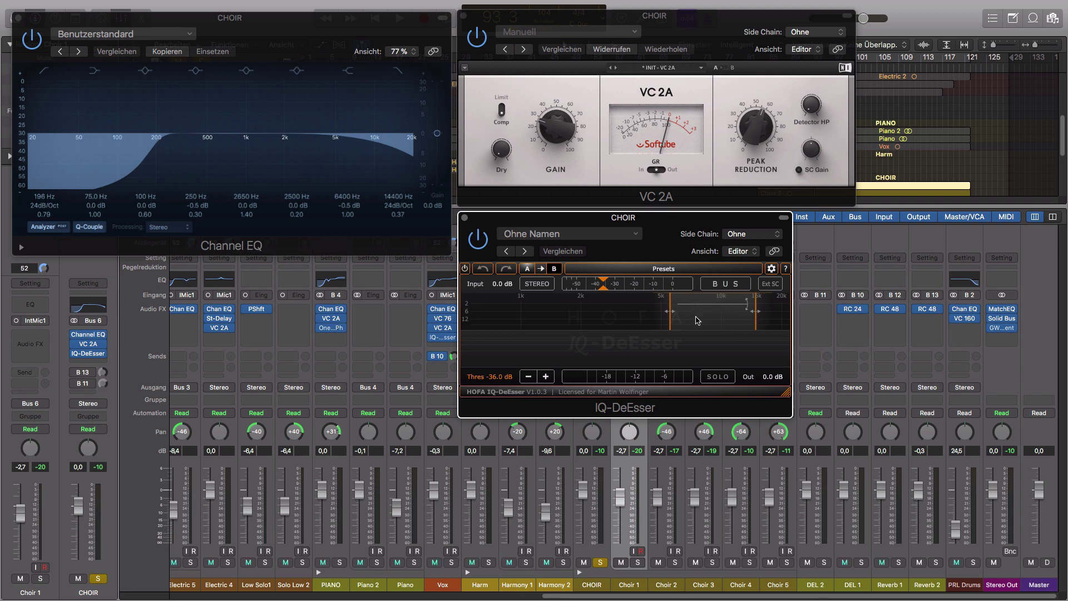
Close the IQ-DeEsser, VC 2A and Channel EQ windows.
{"action": "left_click", "coordinate": [464, 218]}
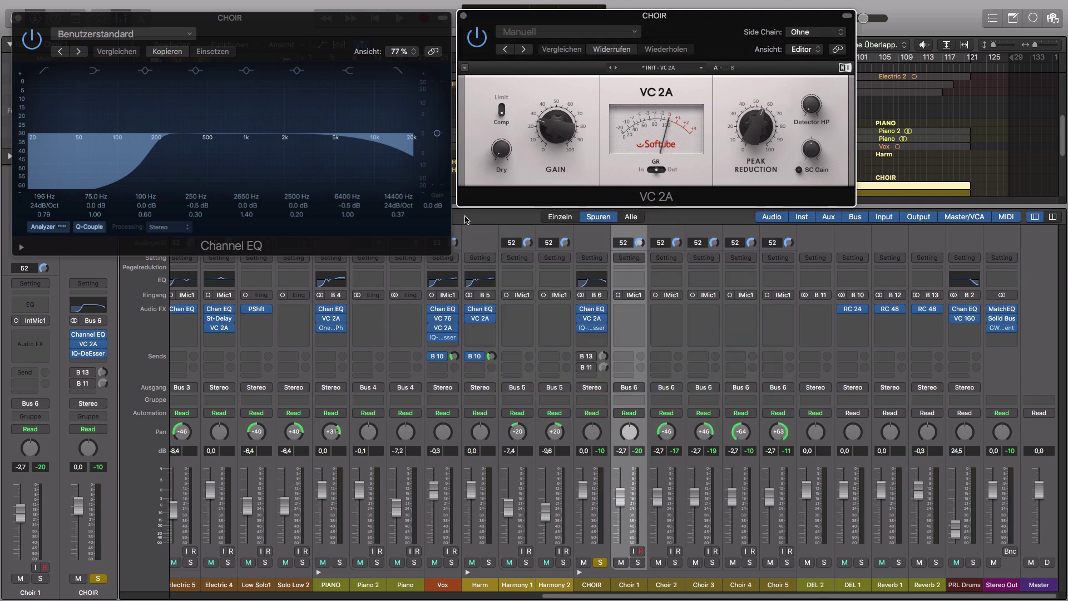
{"action": "left_click", "coordinate": [464, 17]}
{"action": "left_click", "coordinate": [19, 18]}
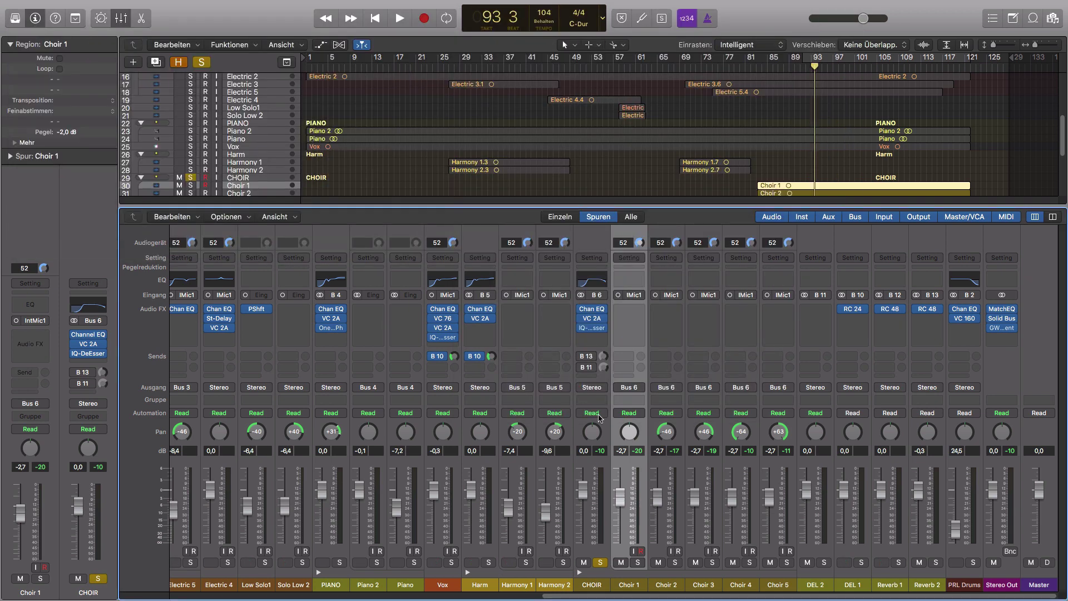
Open the RC 48 reverb on the Reverb 2 channel and move its window away from the channel inspector.
{"action": "left_click", "coordinate": [592, 585]}
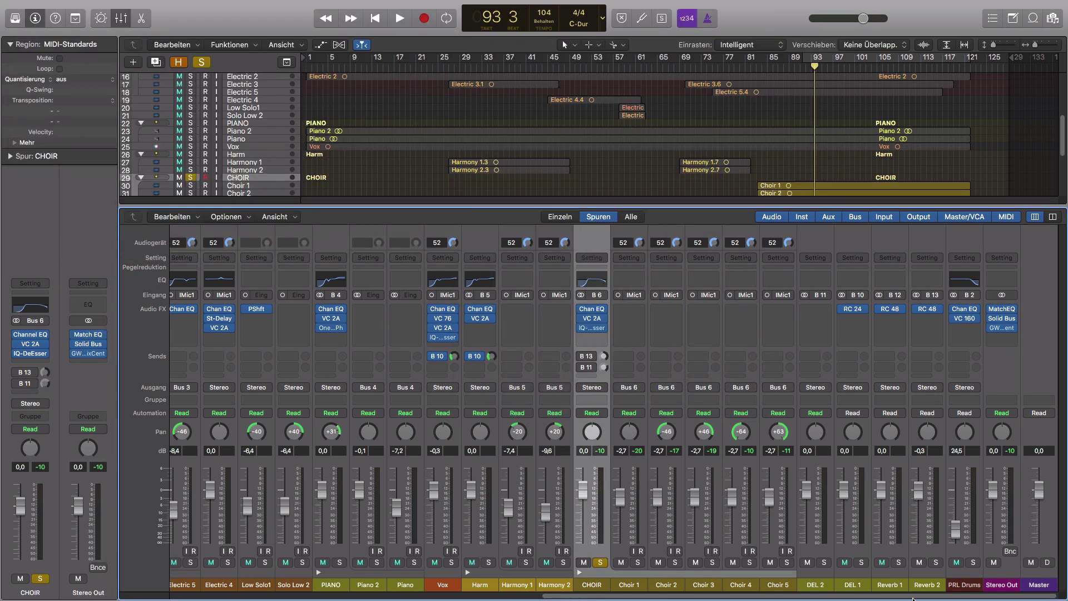
{"action": "left_click", "coordinate": [926, 585]}
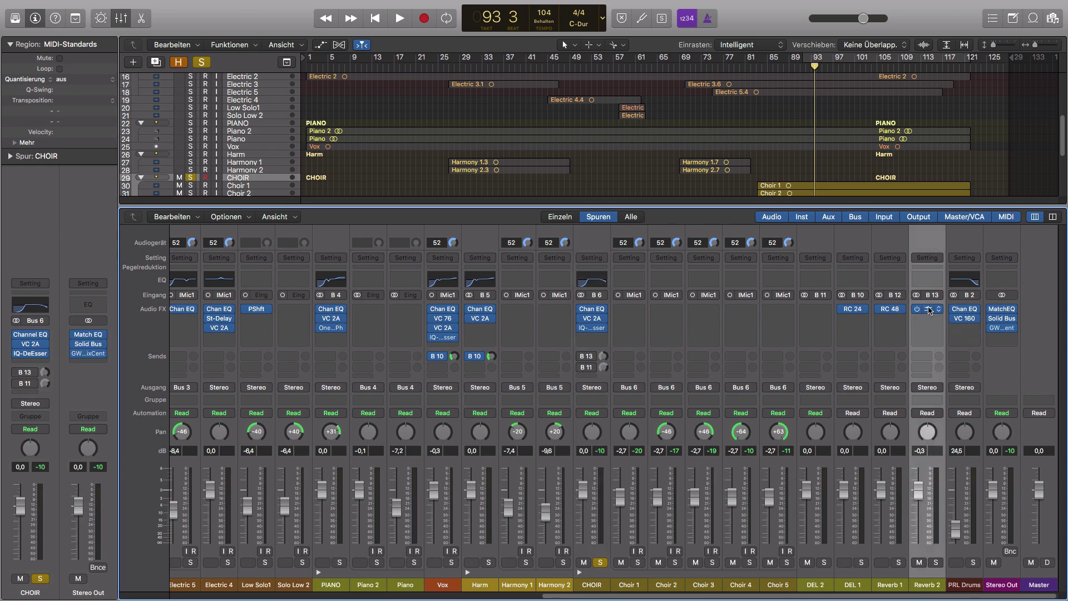
{"action": "left_click", "coordinate": [928, 310]}
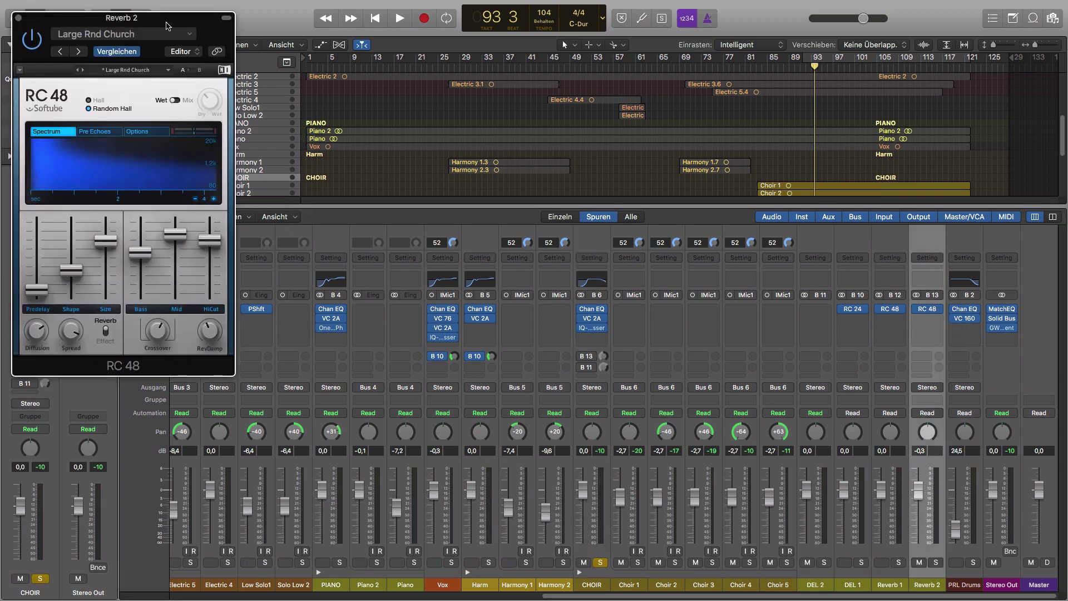
{"action": "left_click_drag", "start_coordinate": [159, 20], "coordinate": [387, 55]}
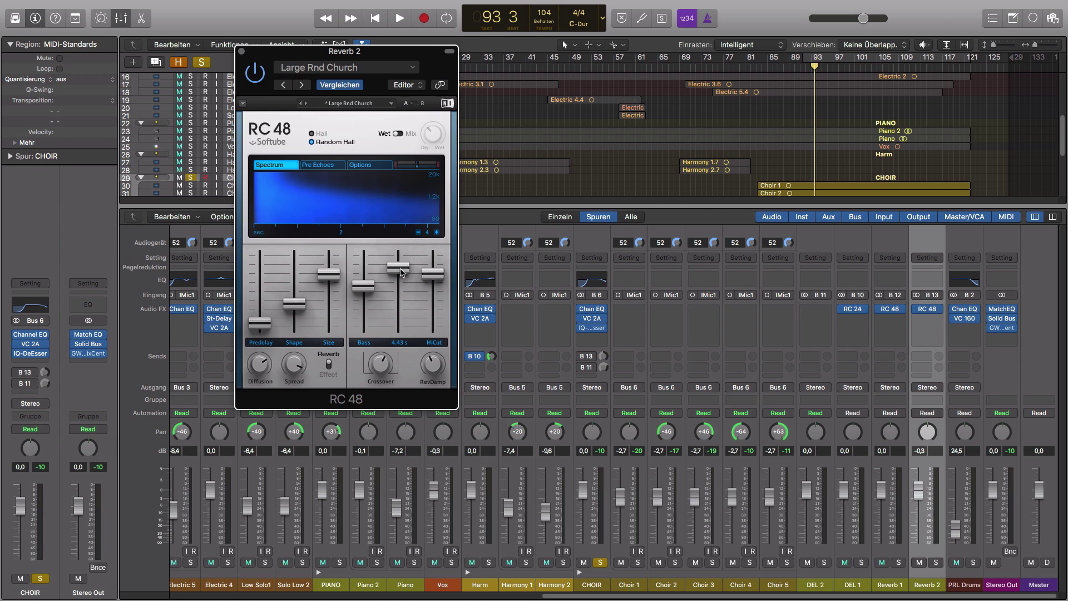
Play the choir from bar 84 and activate the CHOIR bus's Bus 13 send to Reverb 2.
{"action": "left_click", "coordinate": [593, 586]}
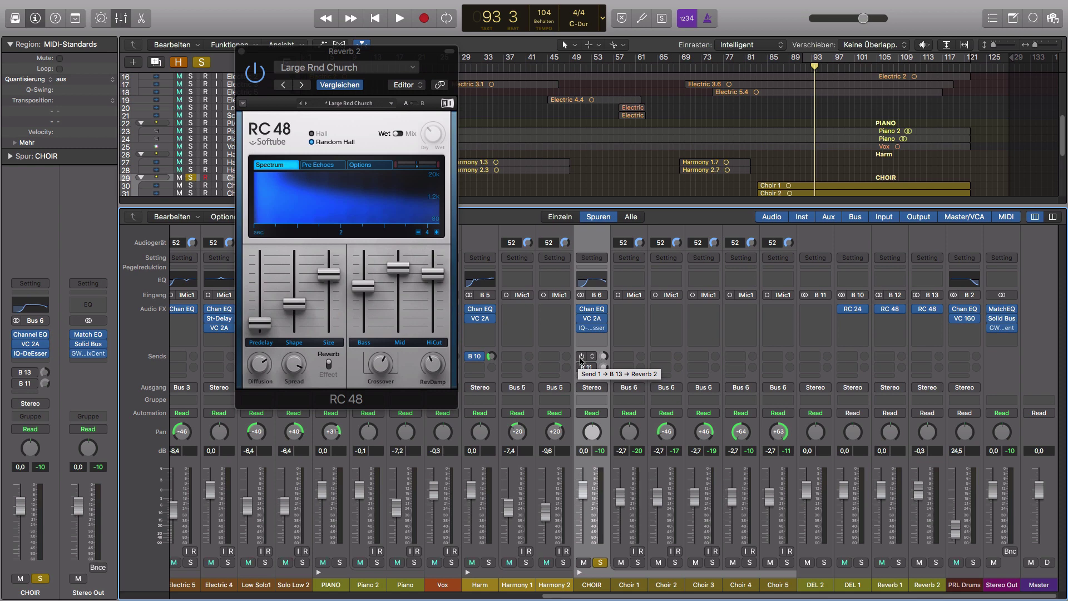
{"action": "key", "text": "space"}
{"action": "key", "text": "space"}
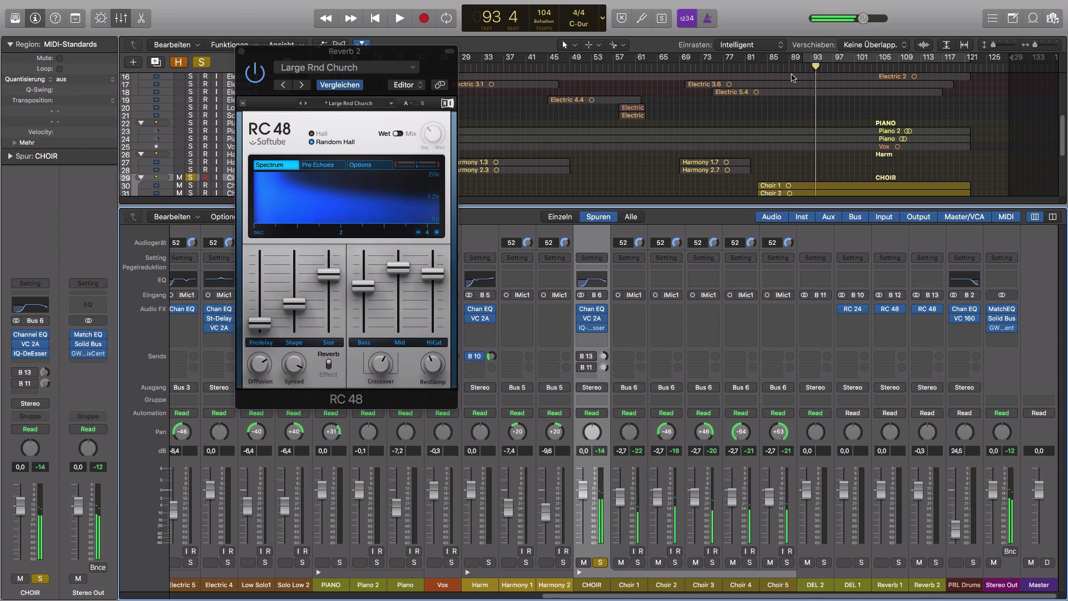
{"action": "left_click", "coordinate": [763, 69]}
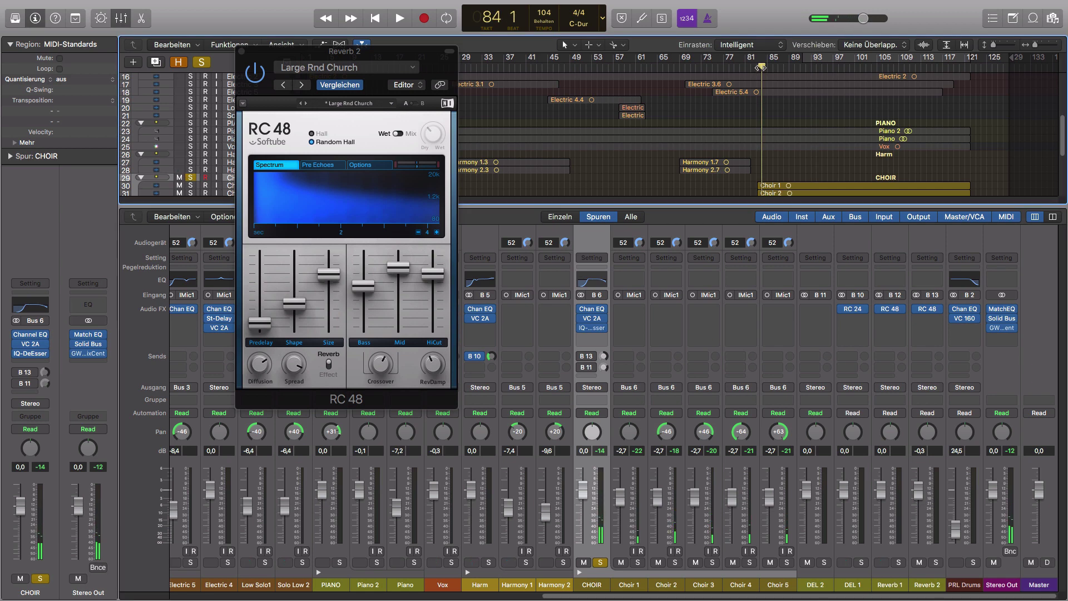
{"action": "key", "text": "space"}
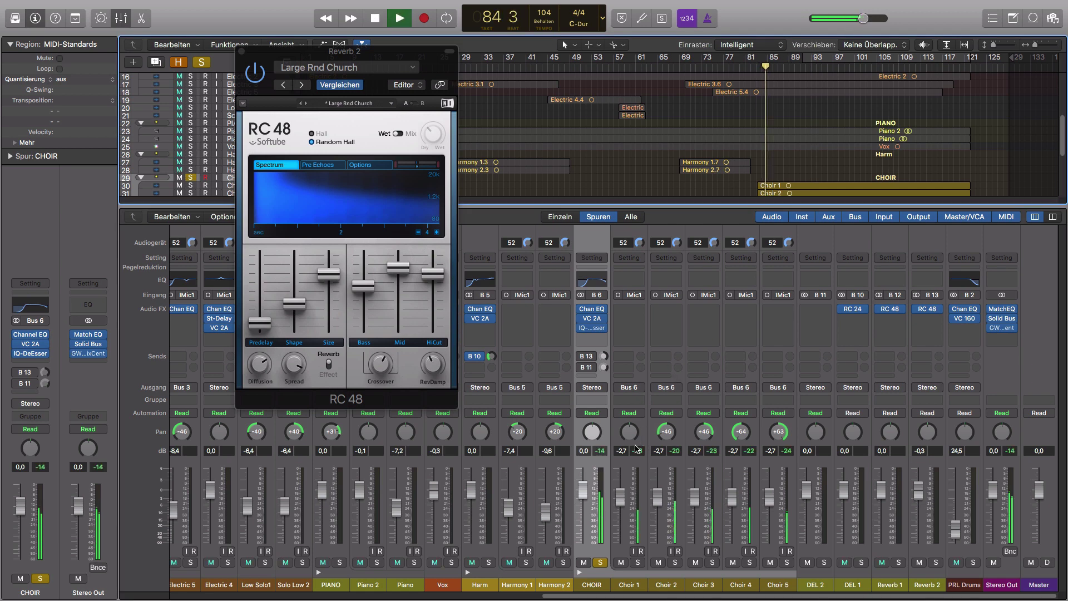
{"action": "left_click", "coordinate": [580, 356]}
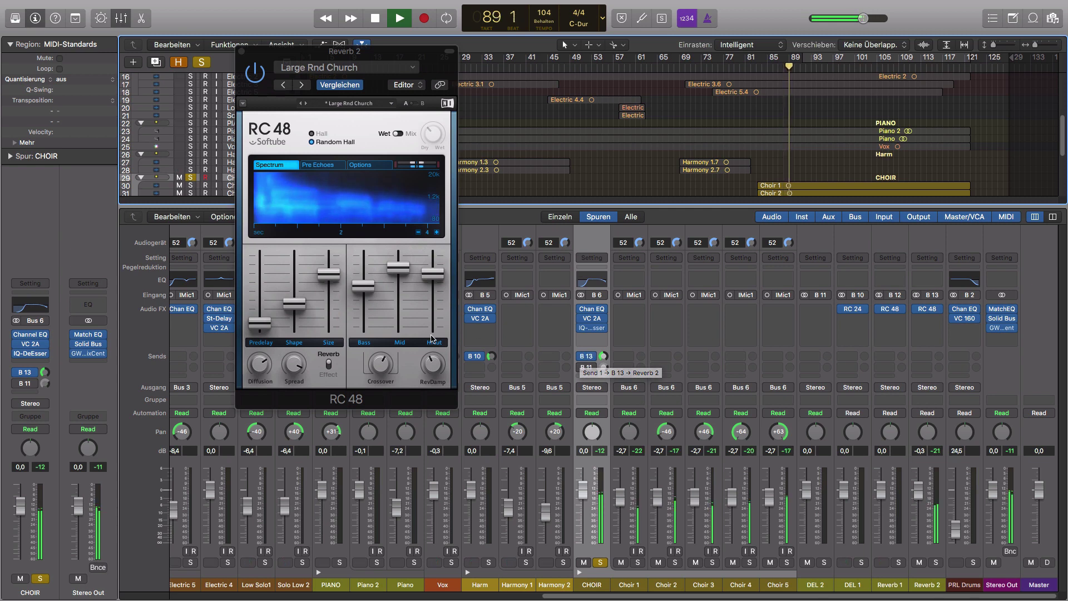
Audition a 0.47 s Mid decay in the RC 48, set it to 4.96 s, and close the reverb after stopping playback.
{"action": "left_click_drag", "start_coordinate": [398, 269], "coordinate": [421, 326]}
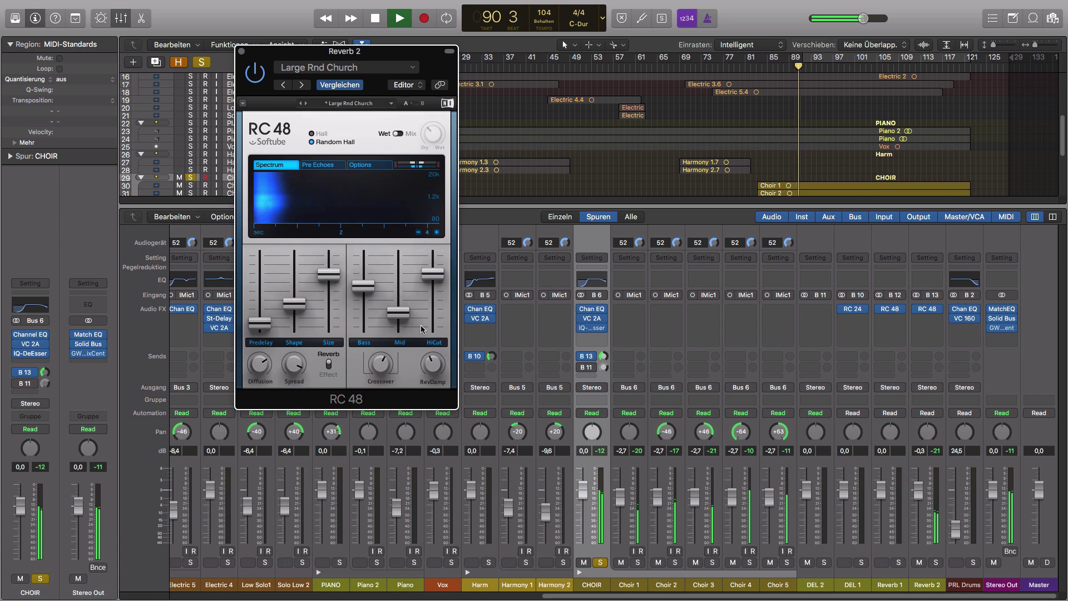
{"action": "left_click", "coordinate": [404, 316]}
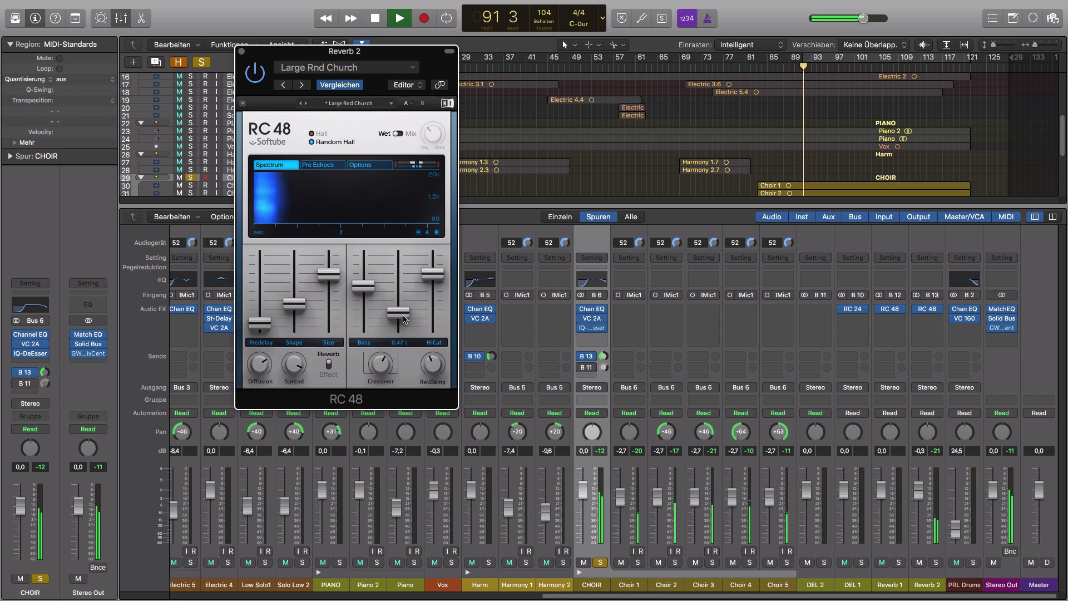
{"action": "left_click_drag", "start_coordinate": [405, 317], "coordinate": [405, 265]}
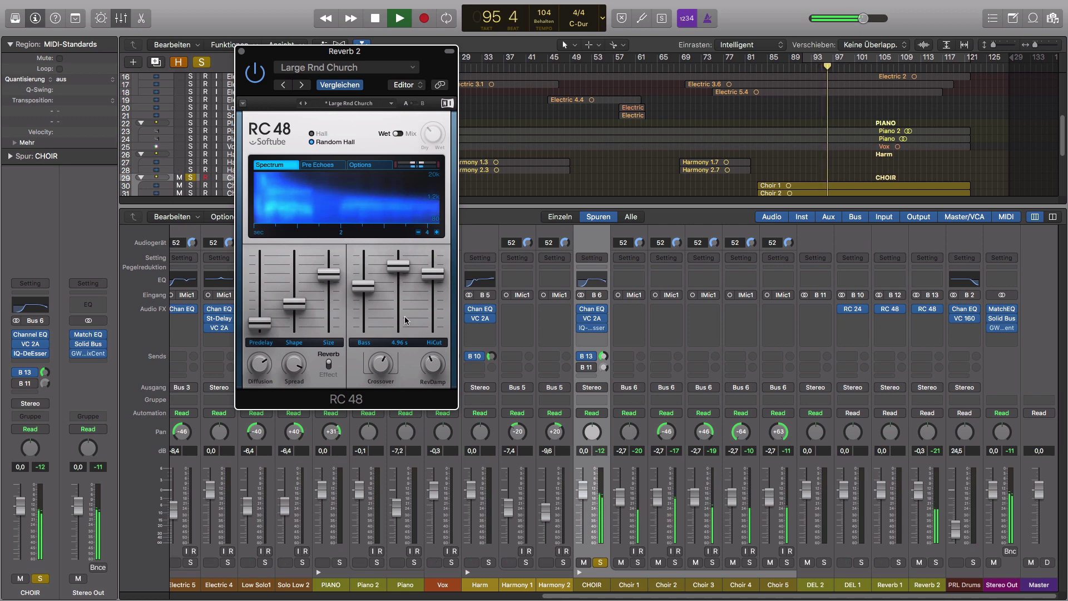
{"action": "key", "text": "space"}
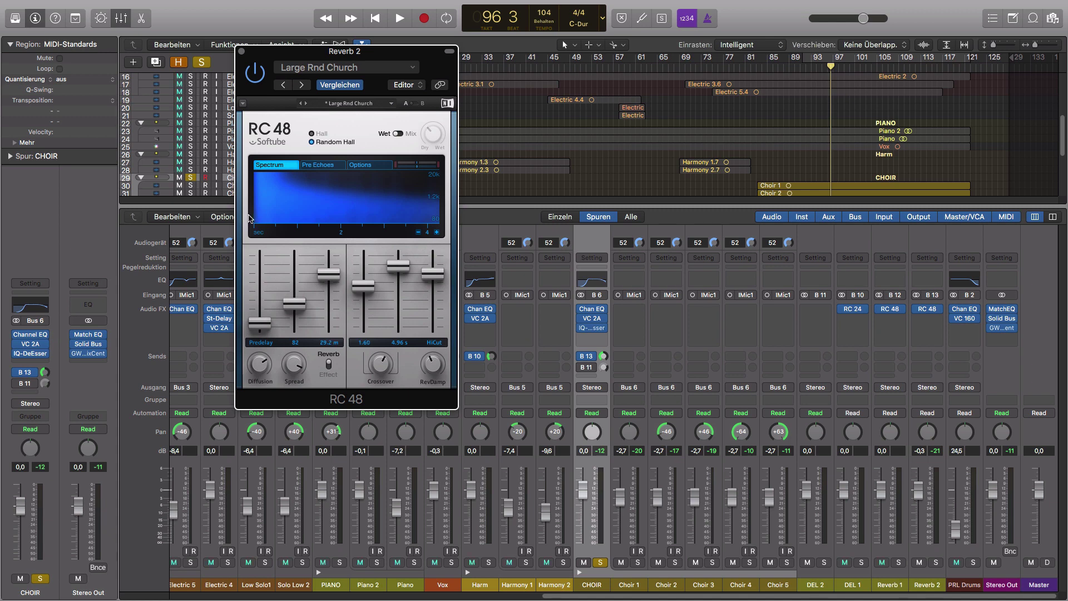
{"action": "left_click", "coordinate": [242, 52]}
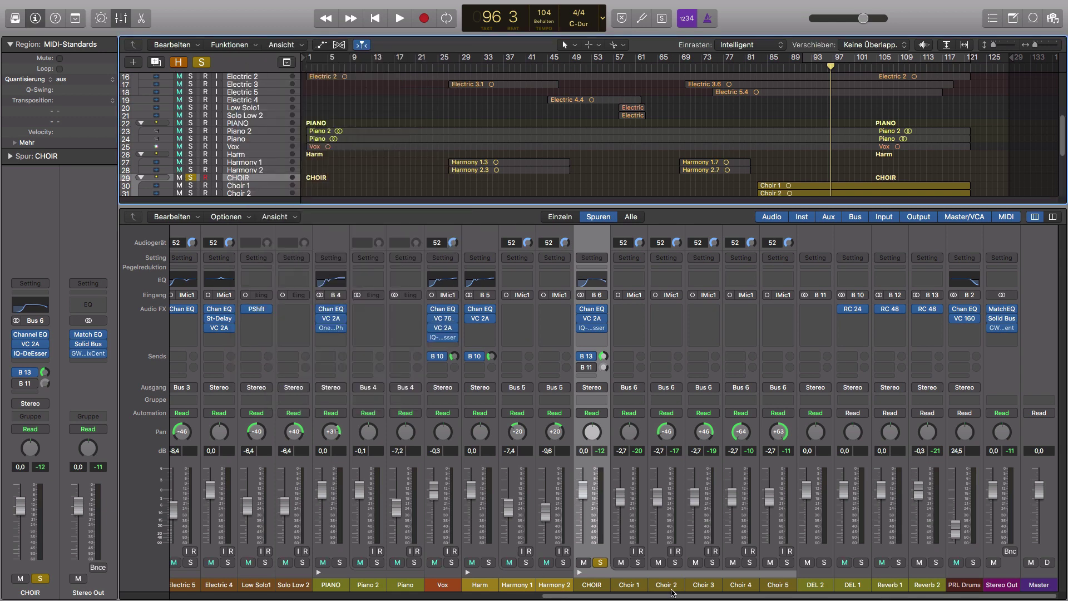
{"action": "left_click", "coordinate": [597, 587]}
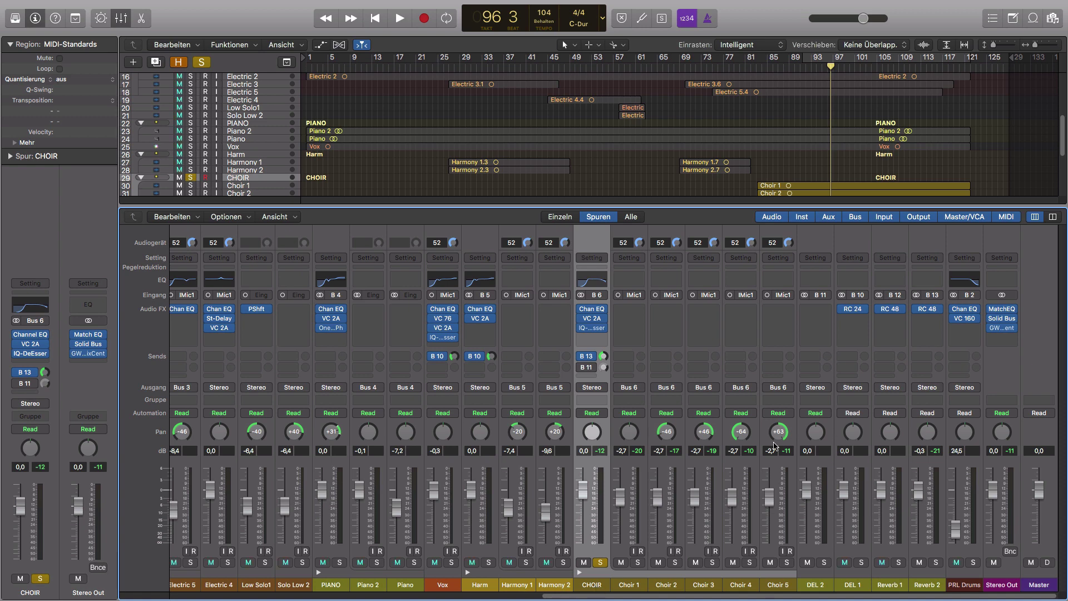
Insert the stereo H-Delay plug-in on the DEL 2 channel.
{"action": "left_click", "coordinate": [813, 398]}
{"action": "left_click", "coordinate": [815, 309]}
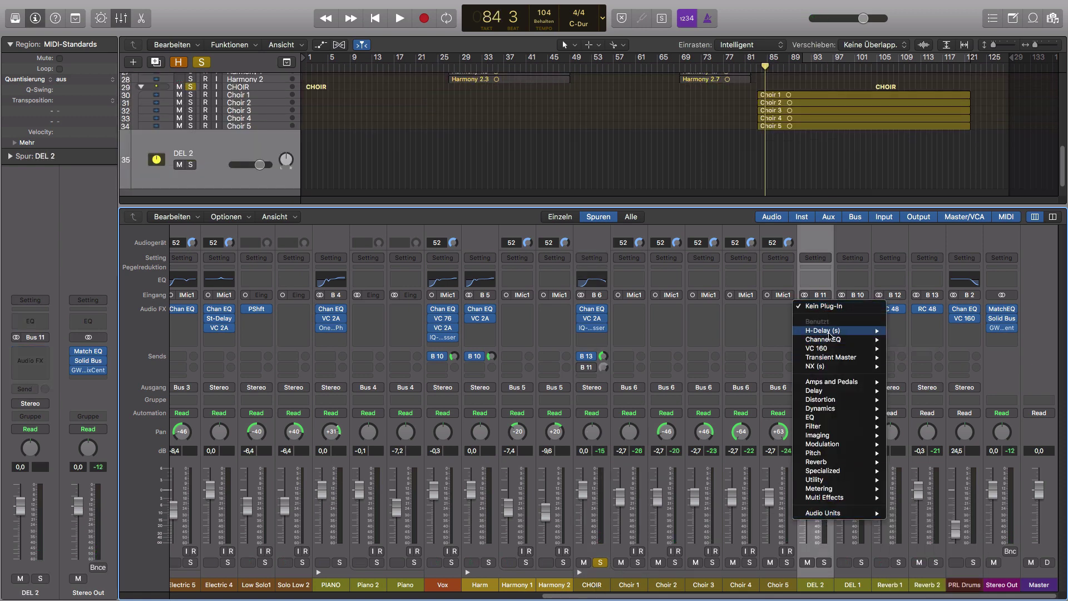
{"action": "left_click", "coordinate": [903, 331]}
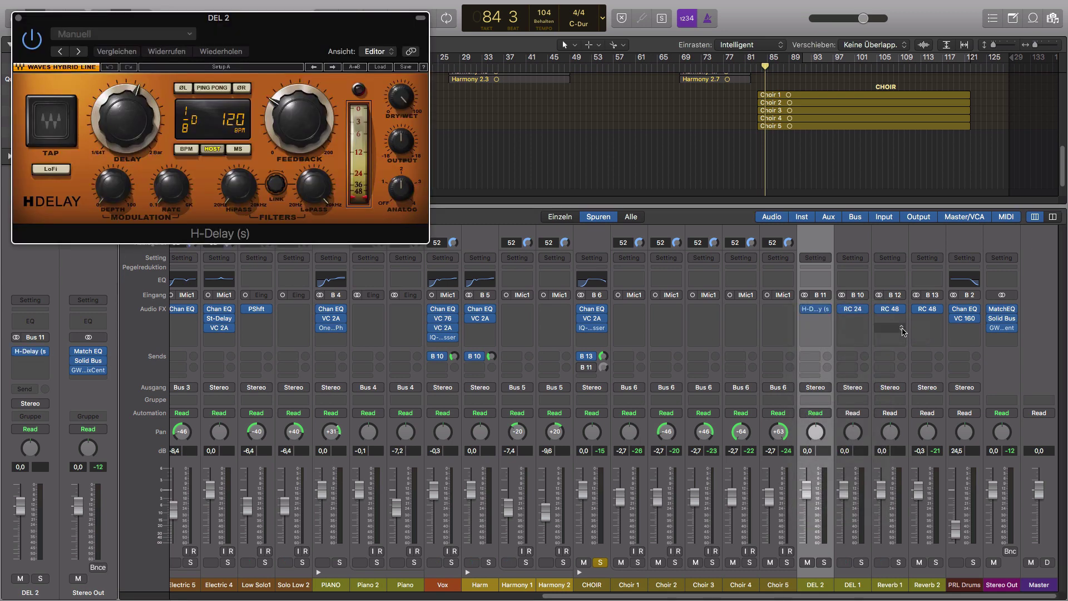
Set the H-Delay's delay time to 1 bar and its tempo to a manual 104 BPM.
{"action": "left_click_drag", "start_coordinate": [127, 118], "coordinate": [126, 95]}
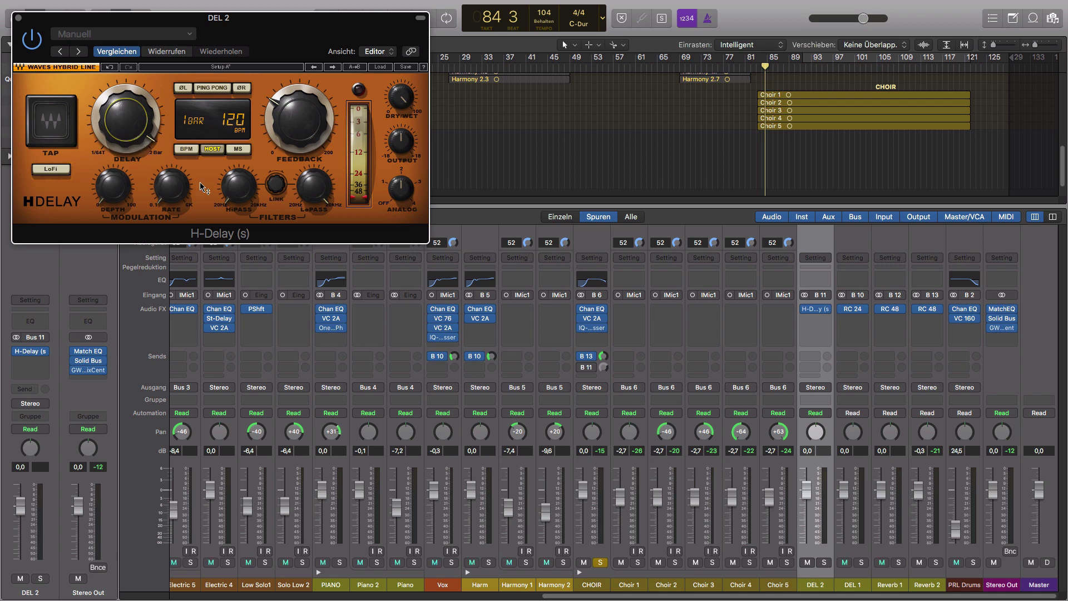
{"action": "left_click", "coordinate": [189, 149]}
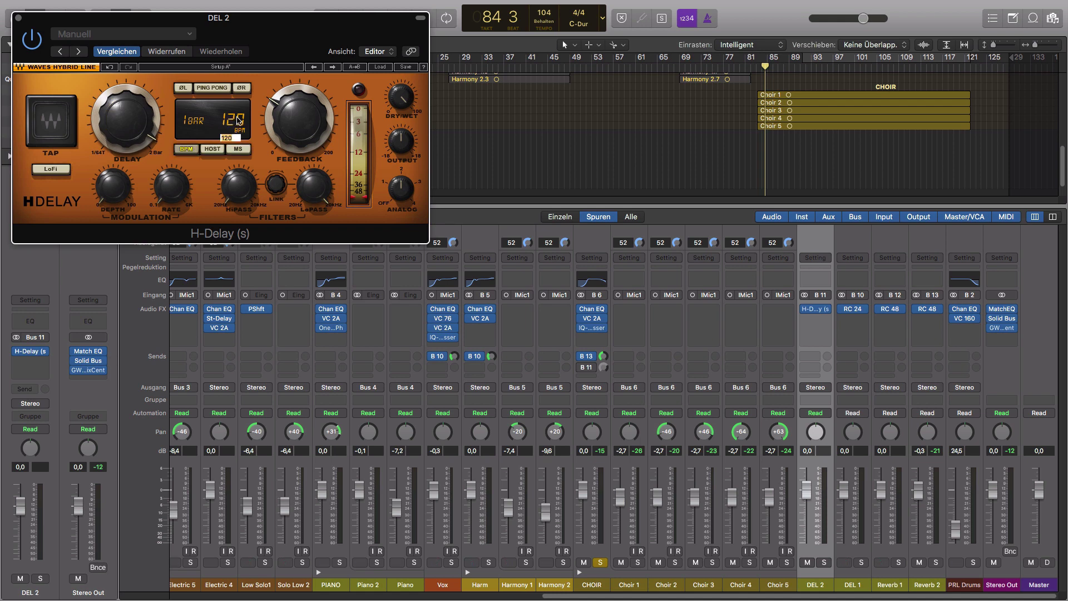
{"action": "left_click", "coordinate": [238, 120]}
{"action": "type", "text": "104"}
{"action": "key", "text": "Return"}
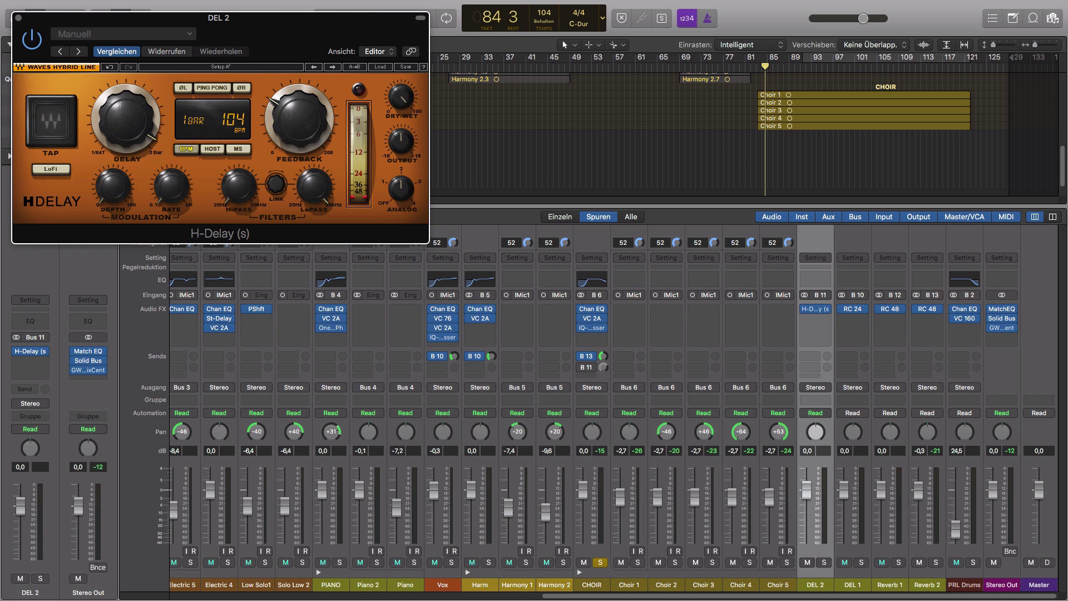
Activate the CHOIR bus's Bus 11 send to DEL 2 and play the choir.
{"action": "left_click", "coordinate": [584, 368]}
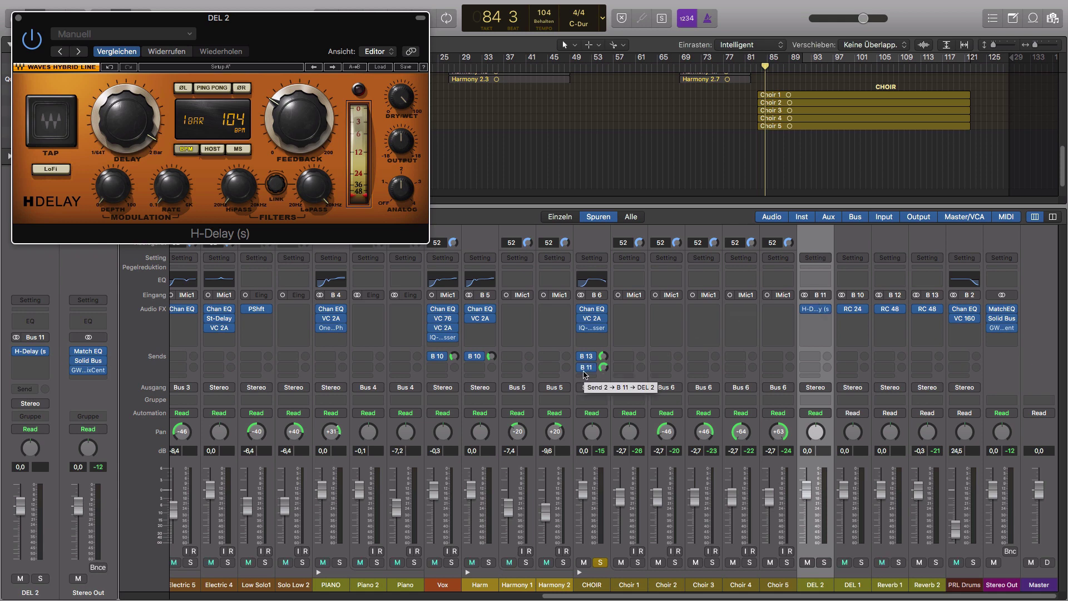
{"action": "left_click", "coordinate": [779, 96]}
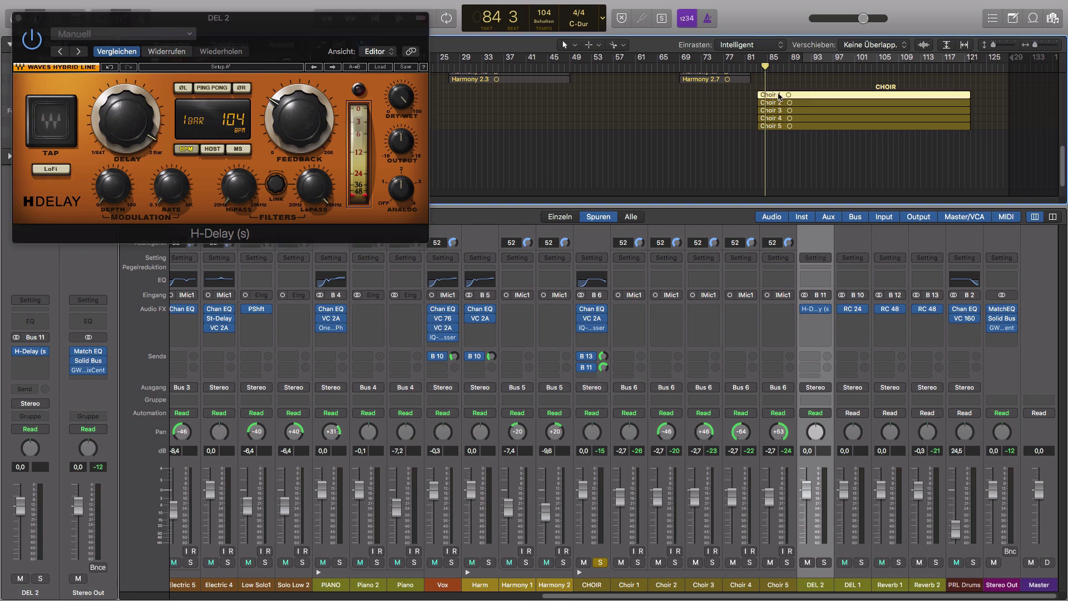
{"action": "key", "text": "space"}
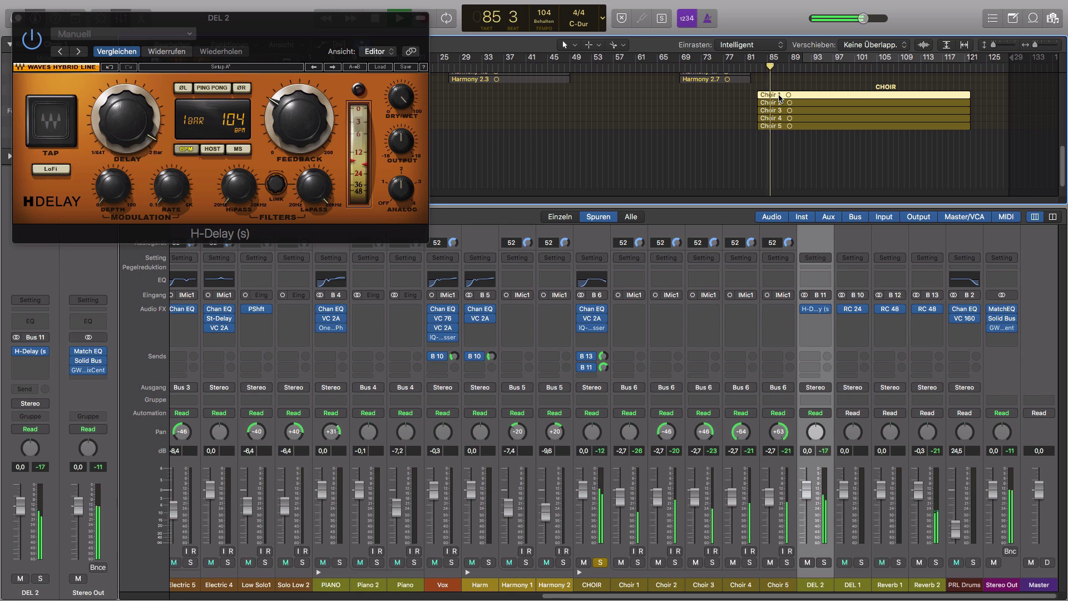
Raise the H-Delay's output level while the choir is playing.
{"action": "left_click", "coordinate": [401, 142]}
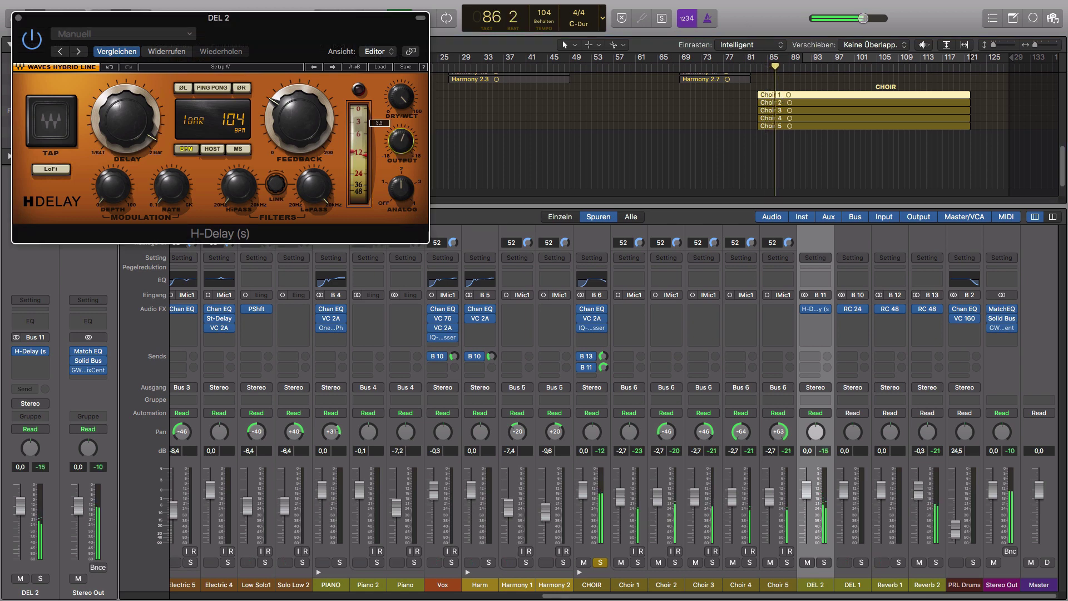
{"action": "left_click_drag", "start_coordinate": [400, 142], "coordinate": [401, 144]}
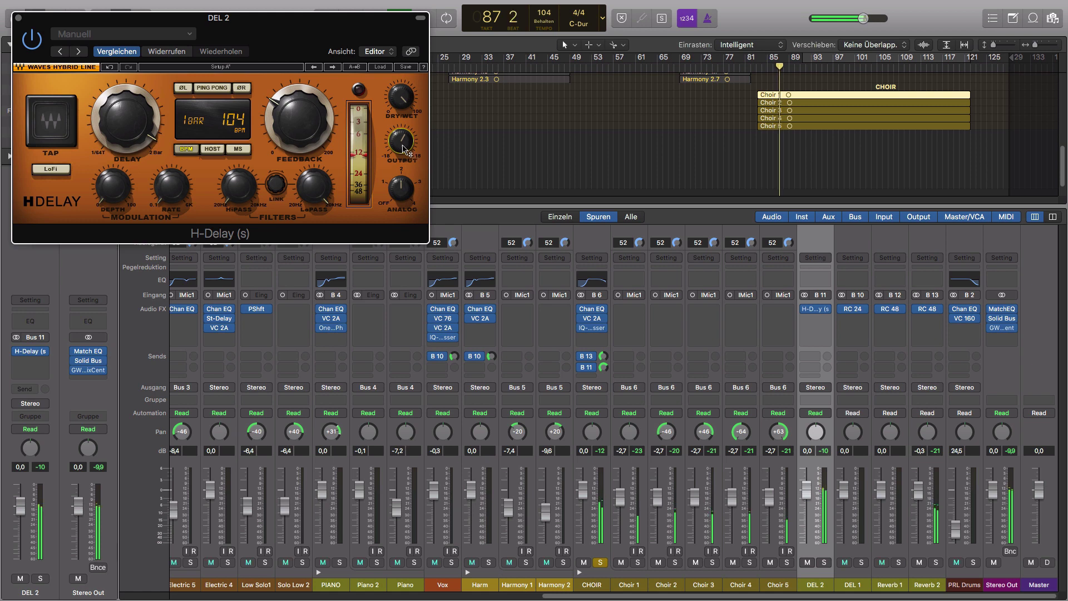
{"action": "left_click_drag", "start_coordinate": [401, 144], "coordinate": [410, 144]}
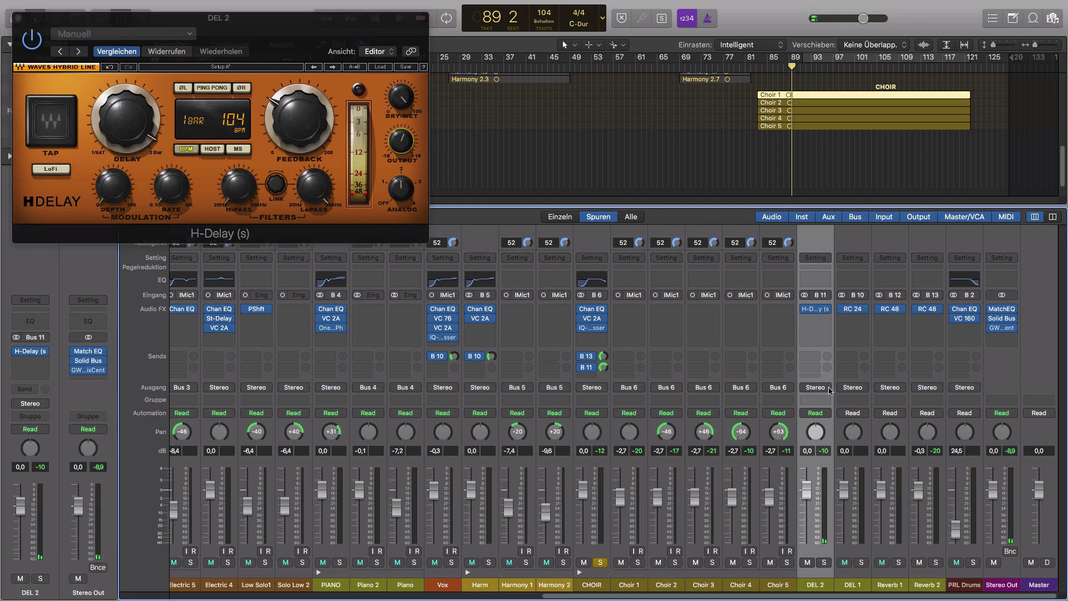
Move the H-Delay window down, hide the mixer, and show track automation with the choir regions enlarged.
{"action": "left_click_drag", "start_coordinate": [236, 16], "coordinate": [530, 417]}
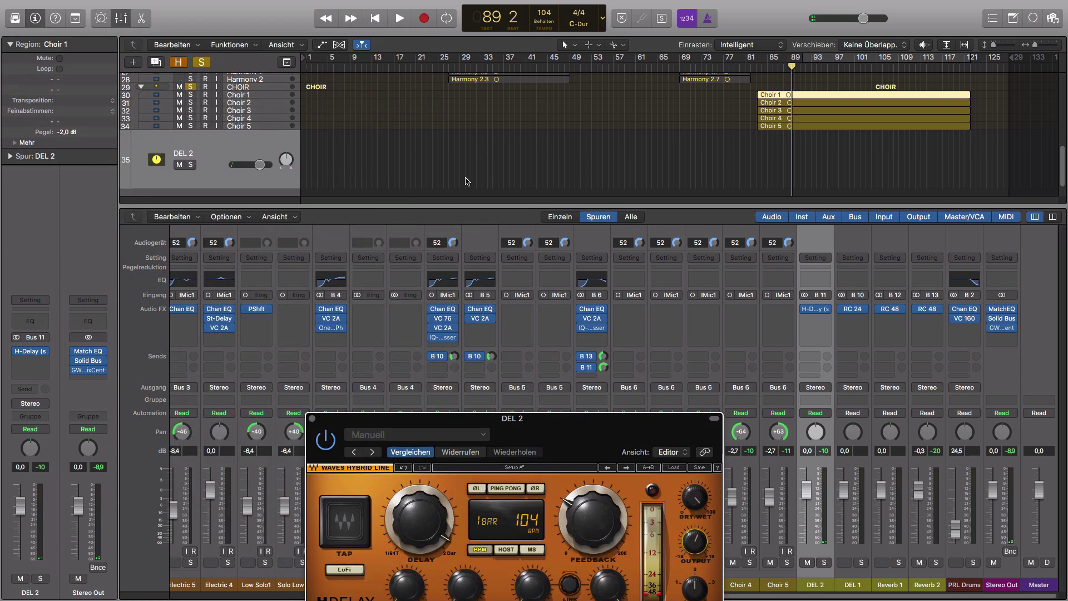
{"action": "key", "text": "x"}
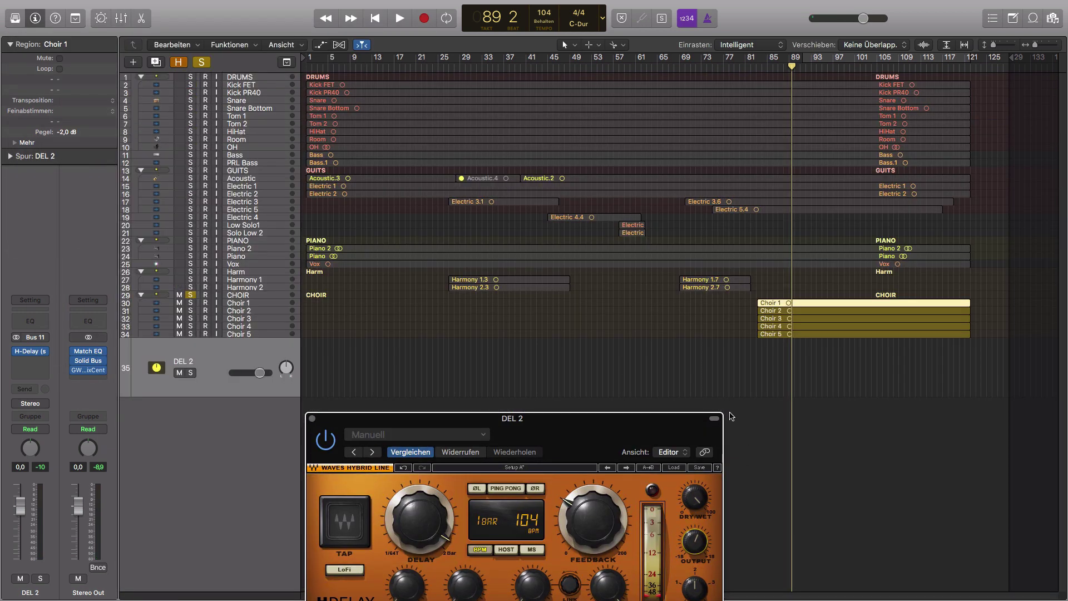
{"action": "left_click_drag", "start_coordinate": [730, 332], "coordinate": [888, 445]}
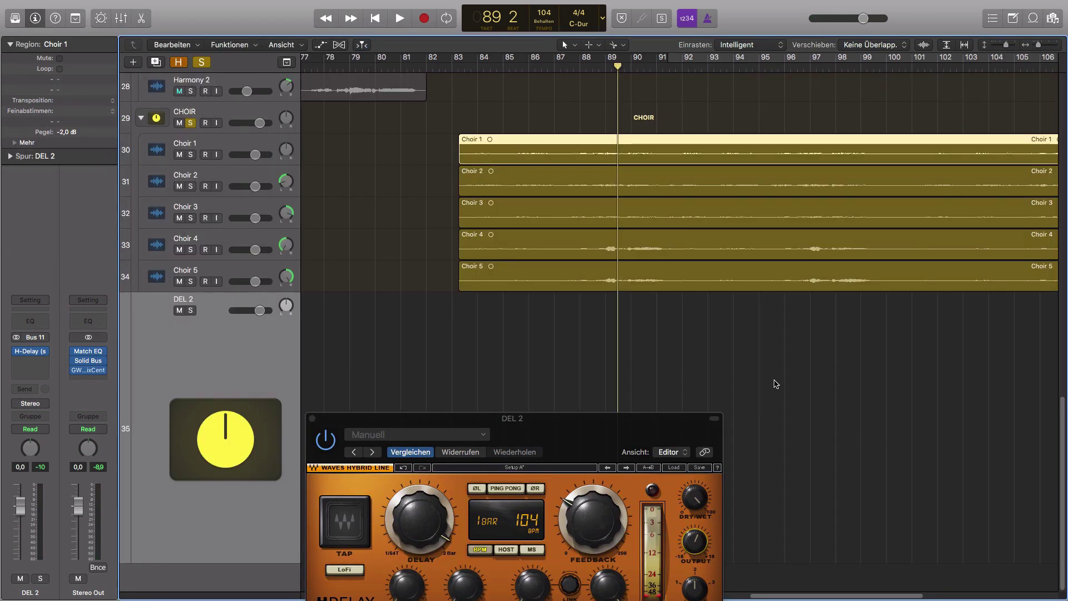
{"action": "key", "text": "a"}
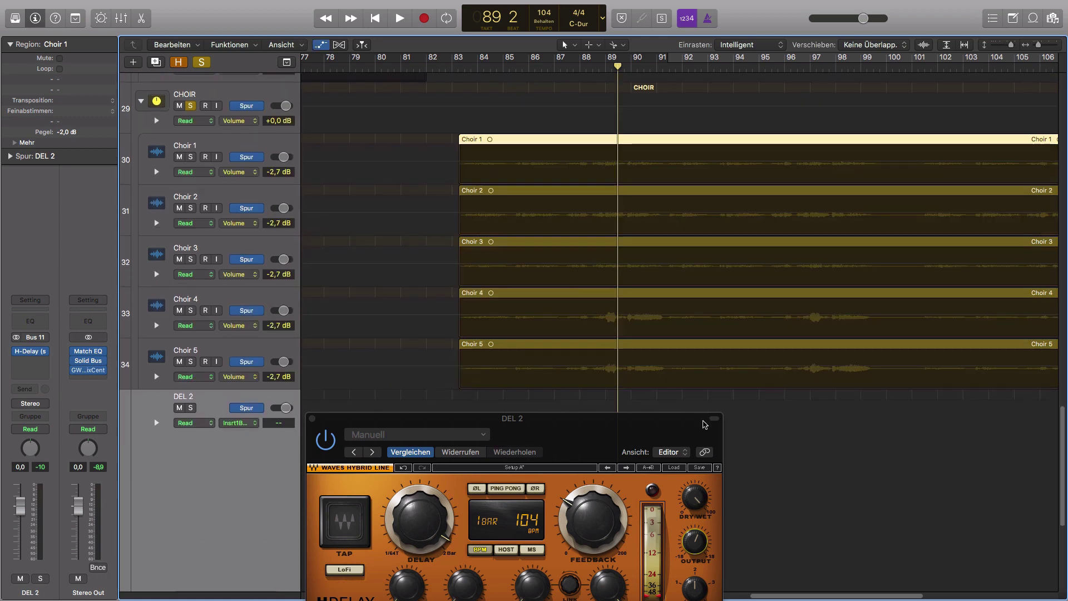
Toggle the H-Delay's power and move its window clear of the choir regions.
{"action": "left_click_drag", "start_coordinate": [631, 428], "coordinate": [847, 264]}
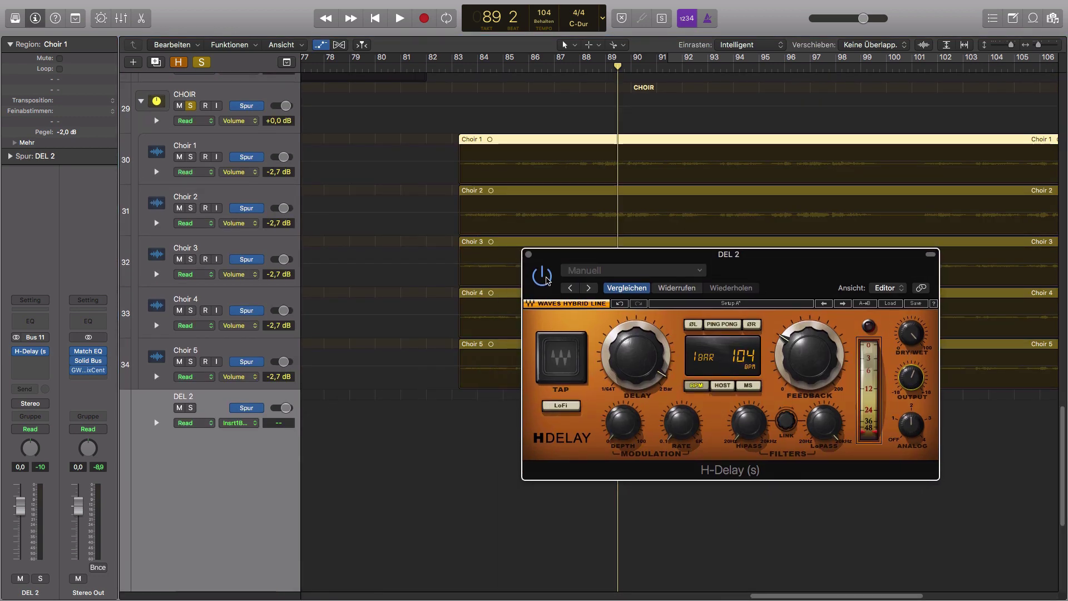
{"action": "left_click", "coordinate": [542, 275]}
{"action": "left_click_drag", "start_coordinate": [642, 257], "coordinate": [51, 204]}
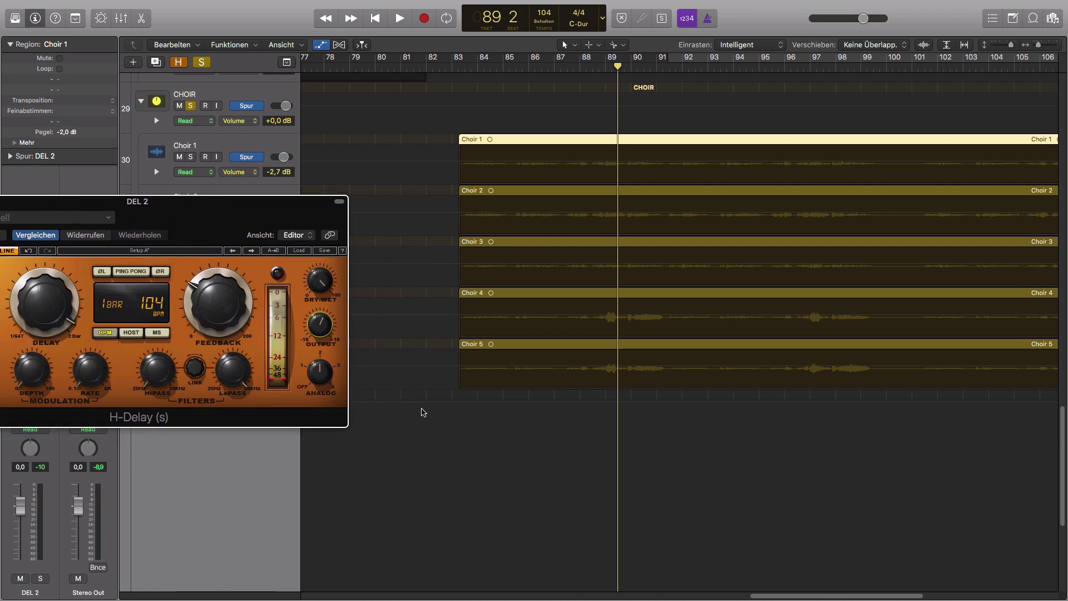
Enlarge the choir waveforms around bars 86 to 100 and turn on the cycle range starting between bars 91 and 92.
{"action": "left_click_drag", "start_coordinate": [424, 283], "coordinate": [790, 484]}
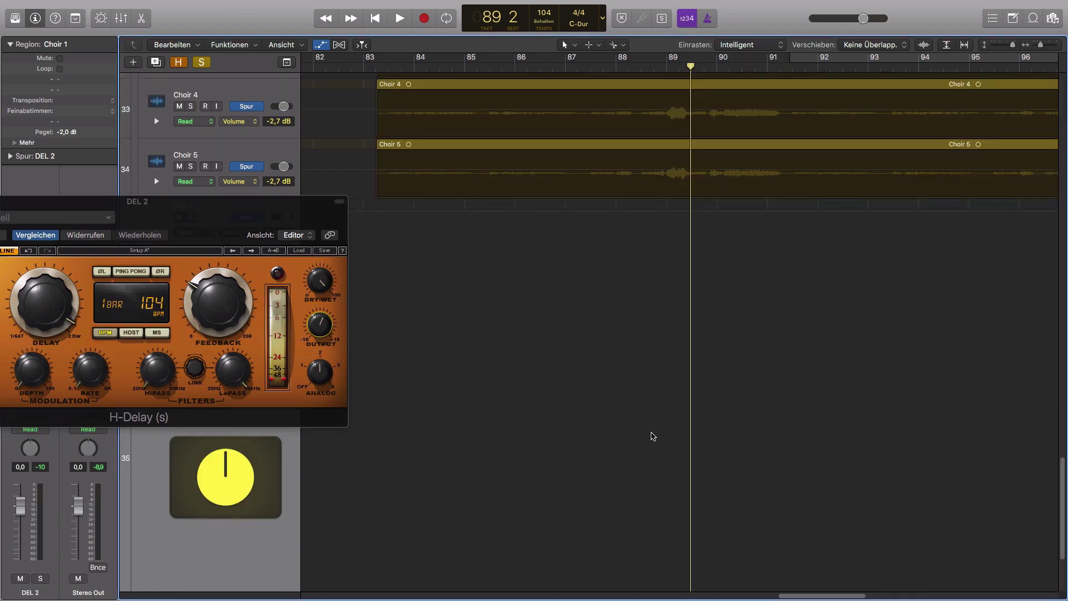
{"action": "scroll", "coordinate": [635, 440], "scroll_direction": "up", "scroll_amount": 3}
{"action": "scroll", "coordinate": [757, 424], "scroll_direction": "right", "scroll_amount": 5}
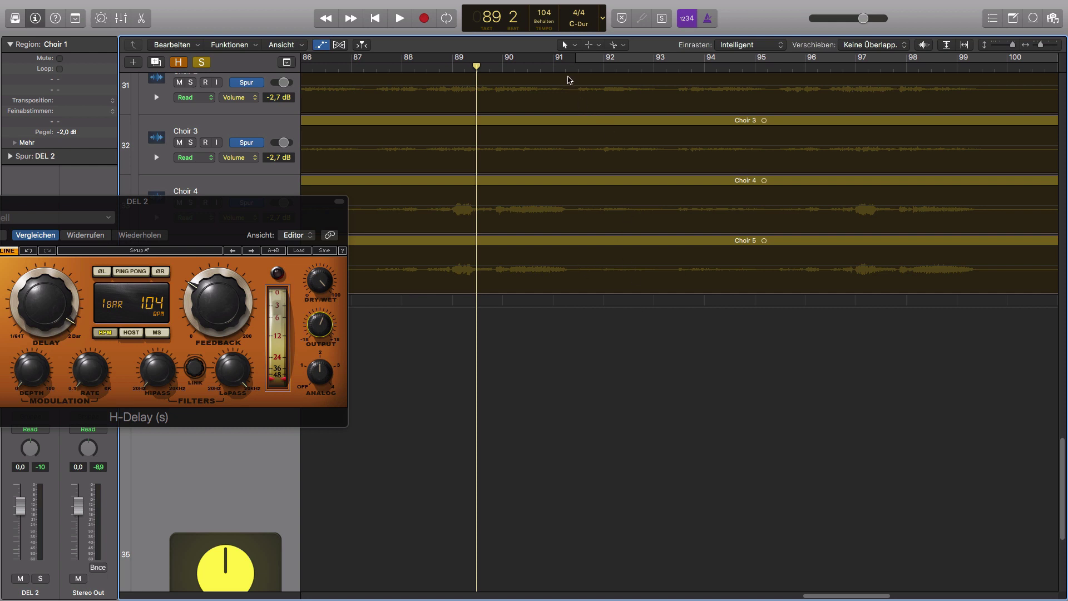
{"action": "left_click", "coordinate": [584, 65]}
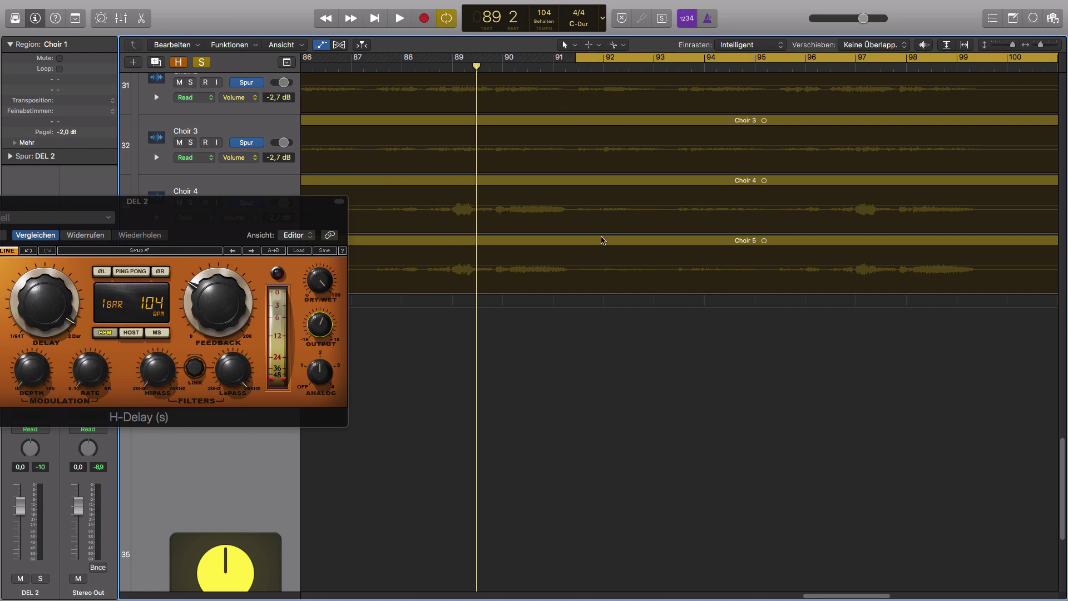
Play the choir from bar 89 into bar 92, then move the H-Delay window clear of the track headers and close it.
{"action": "key", "text": "space"}
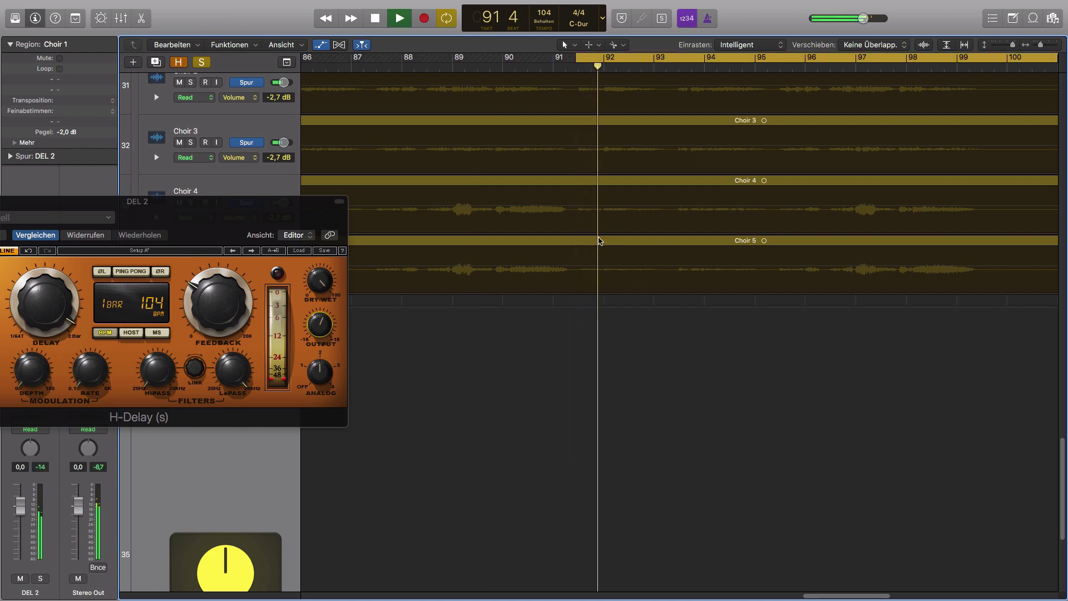
{"action": "key", "text": "space"}
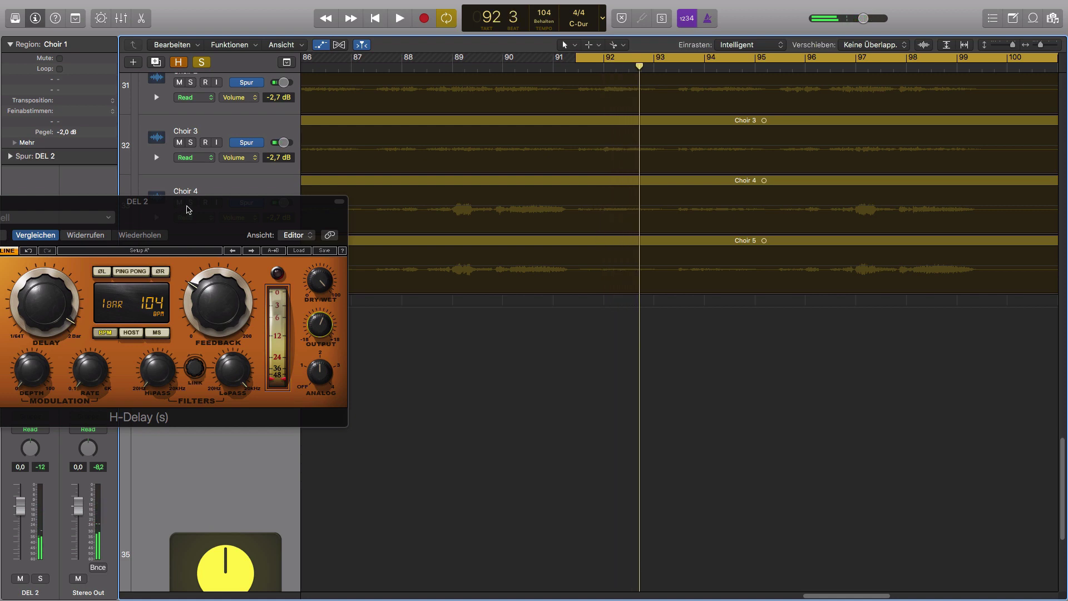
{"action": "left_click_drag", "start_coordinate": [185, 208], "coordinate": [724, 254]}
{"action": "left_click", "coordinate": [476, 247]}
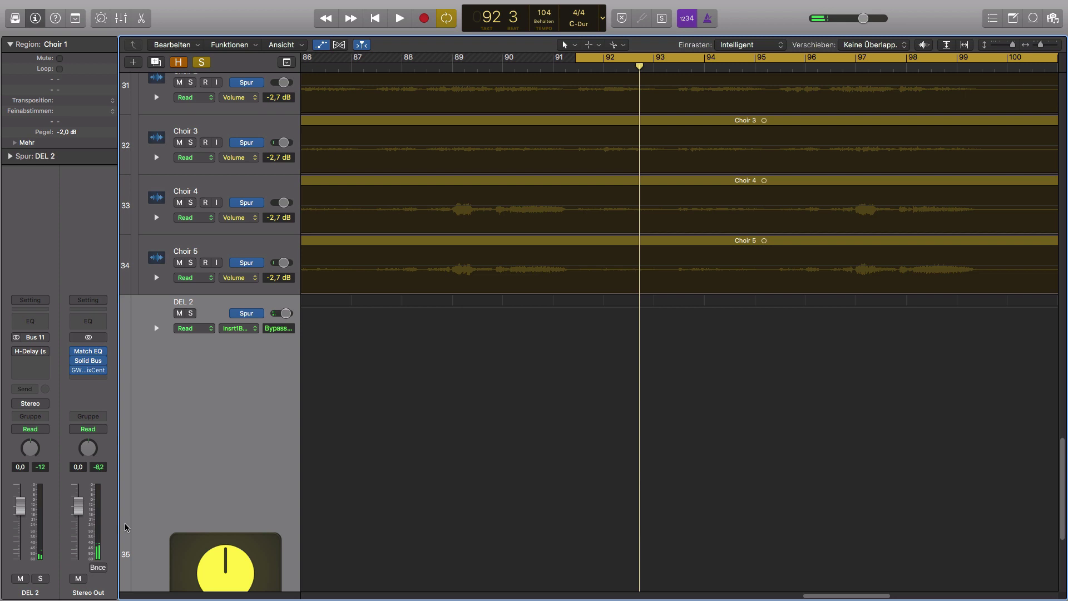
Choose Insert 1 Bypass (H-Delay) as the DEL 2 track's automation parameter and create its automation line at Bypassed.
{"action": "left_click", "coordinate": [251, 329]}
{"action": "mouse_move", "coordinate": [273, 396]}
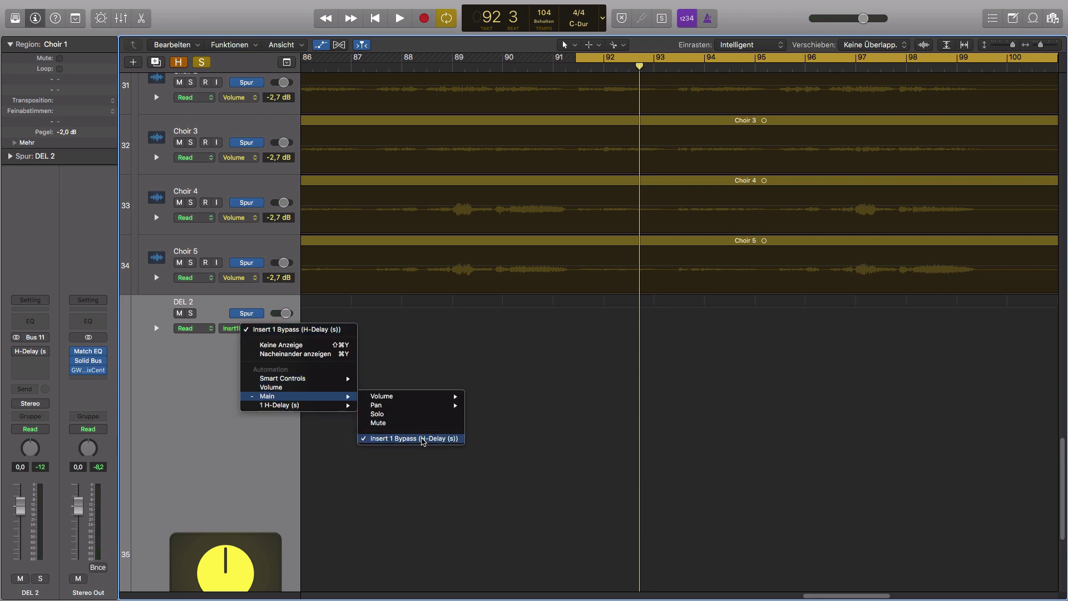
{"action": "left_click", "coordinate": [423, 440]}
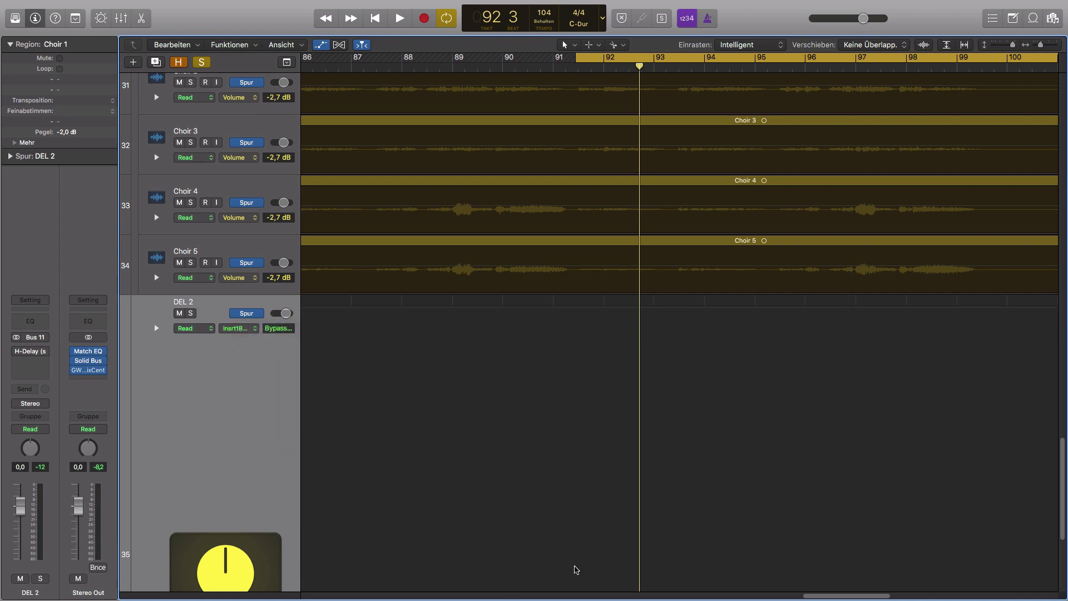
{"action": "scroll", "coordinate": [576, 533], "scroll_direction": "down", "scroll_amount": 10}
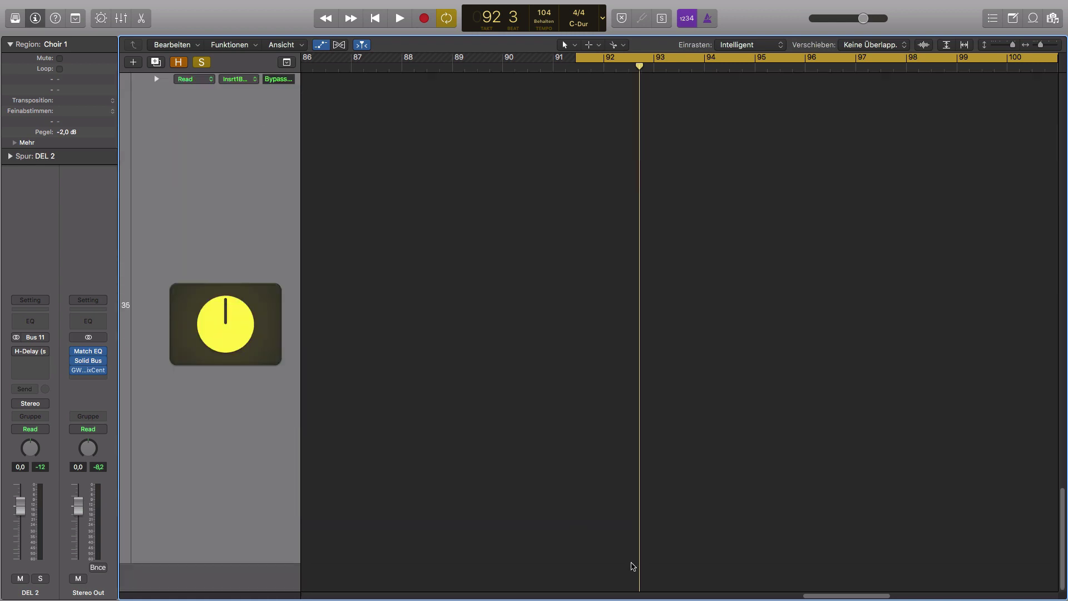
{"action": "left_click", "coordinate": [634, 567]}
{"action": "scroll", "coordinate": [596, 518], "scroll_direction": "up", "scroll_amount": 5}
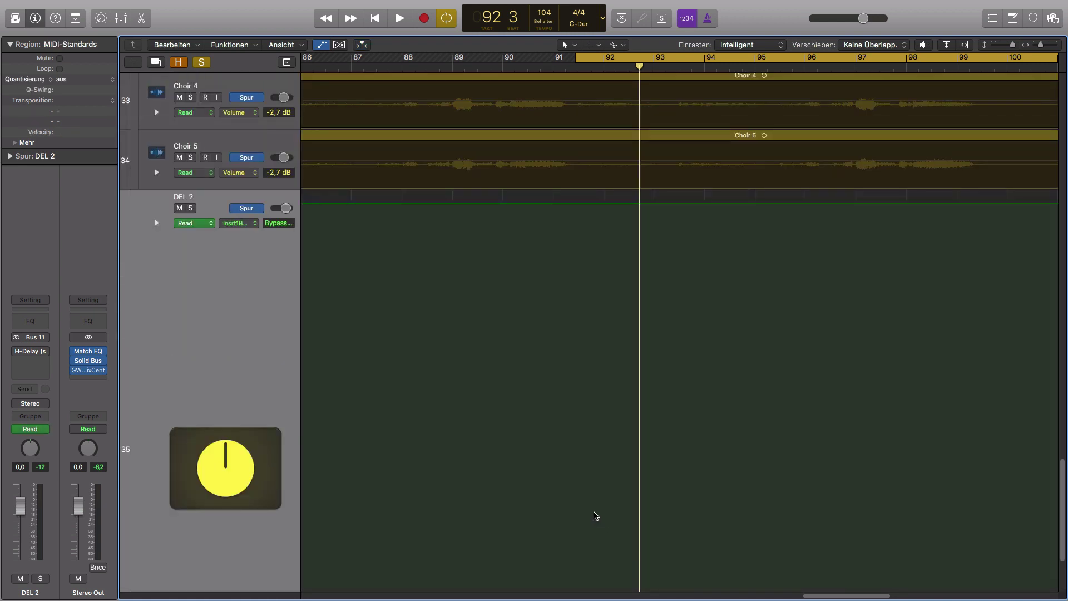
{"action": "scroll", "coordinate": [590, 513], "scroll_direction": "down", "scroll_amount": 3}
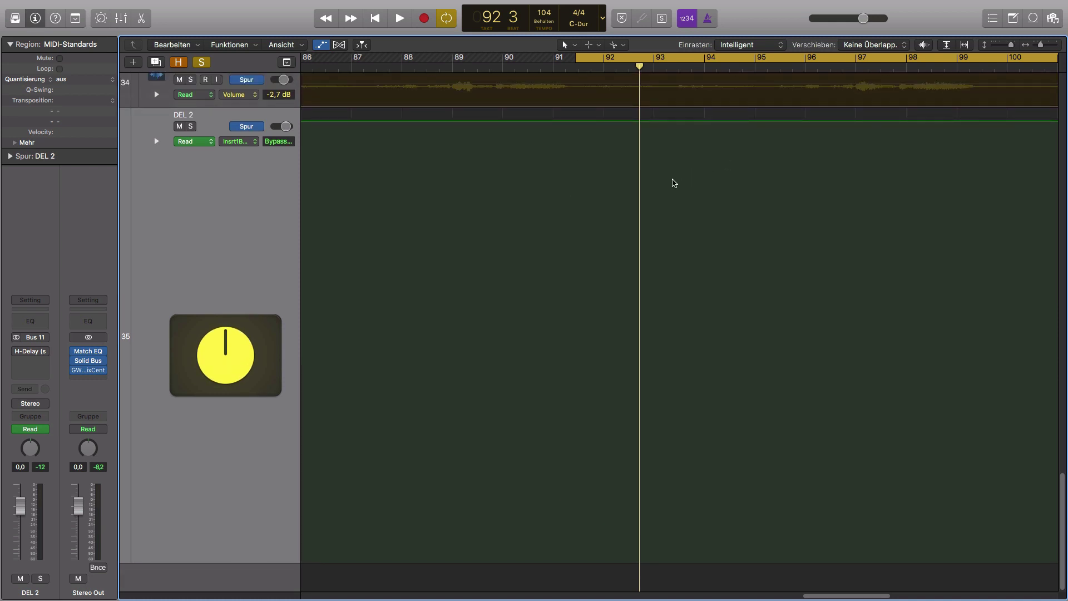
Place the playhead at the cycle start in bar 91, beat 2, and drop DEL 2's bypass automation there from Bypassed to off.
{"action": "key", "text": "super+Left"}
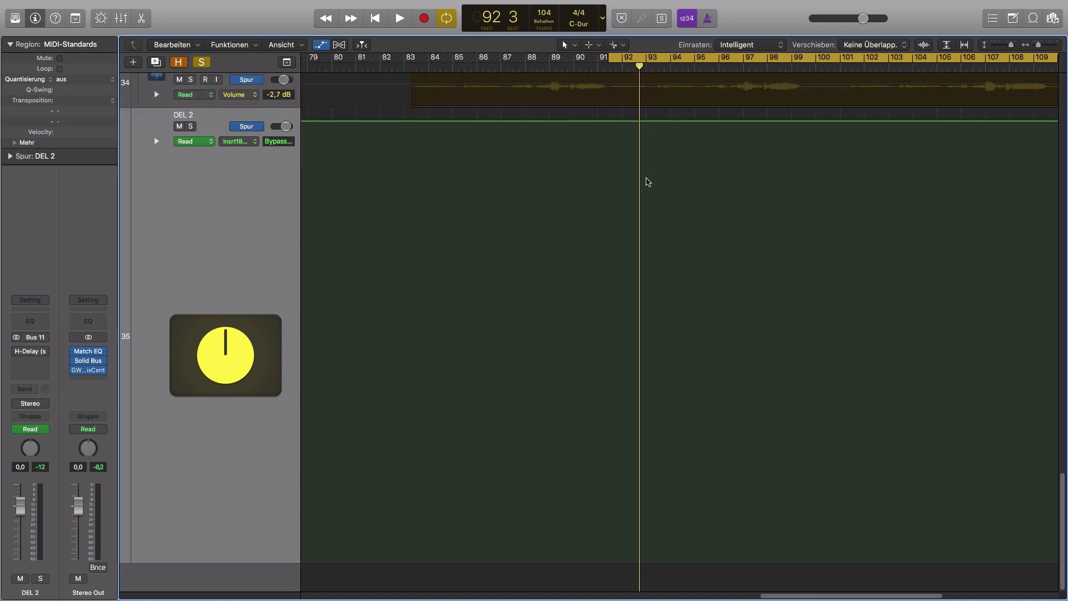
{"action": "key", "text": "super+Right"}
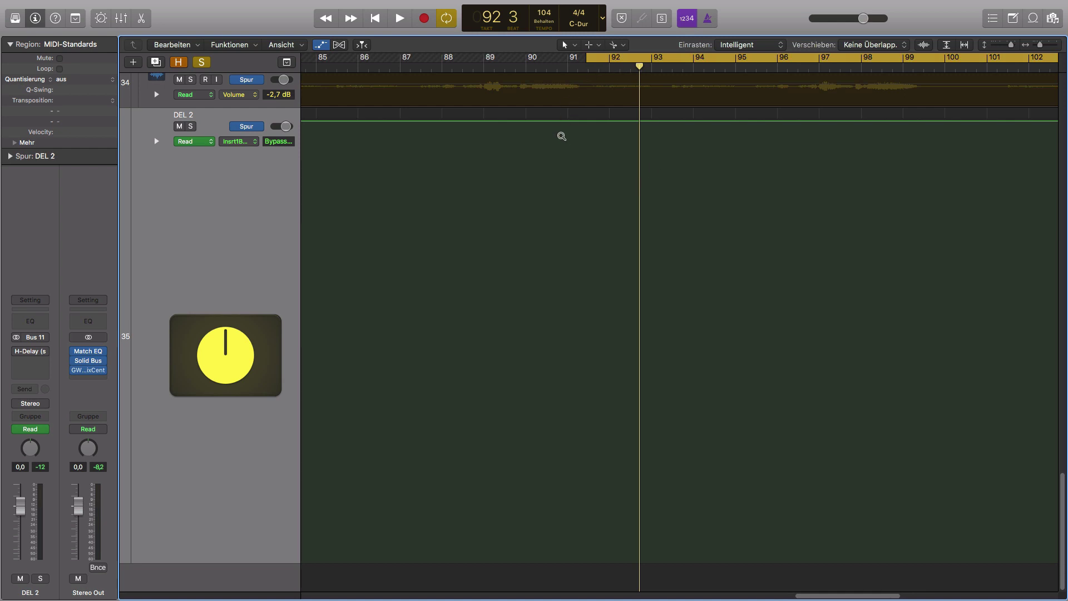
{"action": "left_click_drag", "start_coordinate": [560, 135], "coordinate": [654, 173]}
{"action": "left_click", "coordinate": [646, 172], "text": "ctrl+alt"}
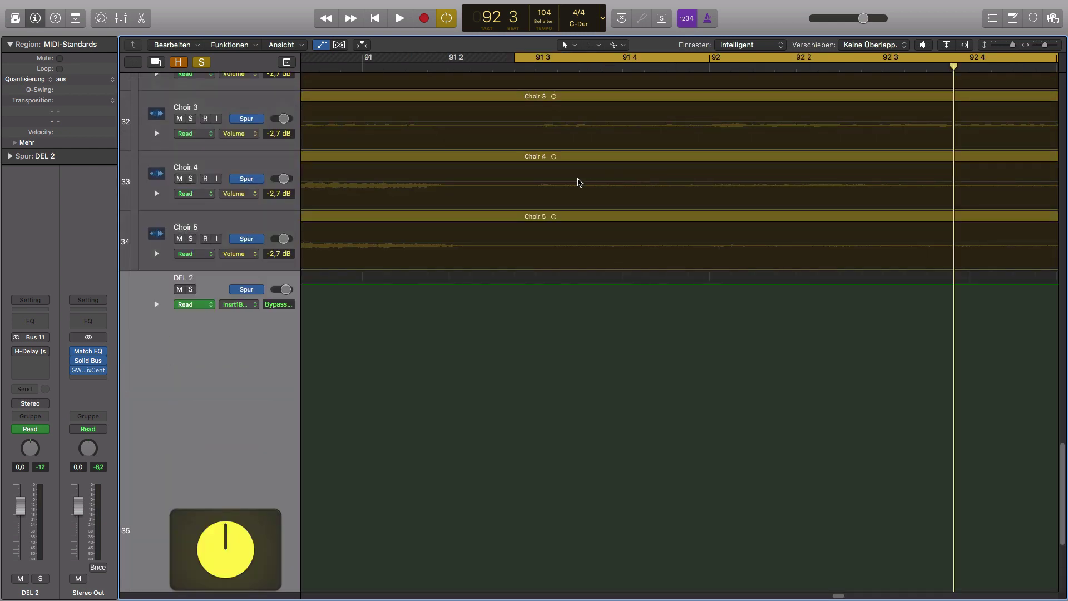
{"action": "left_click", "coordinate": [626, 70]}
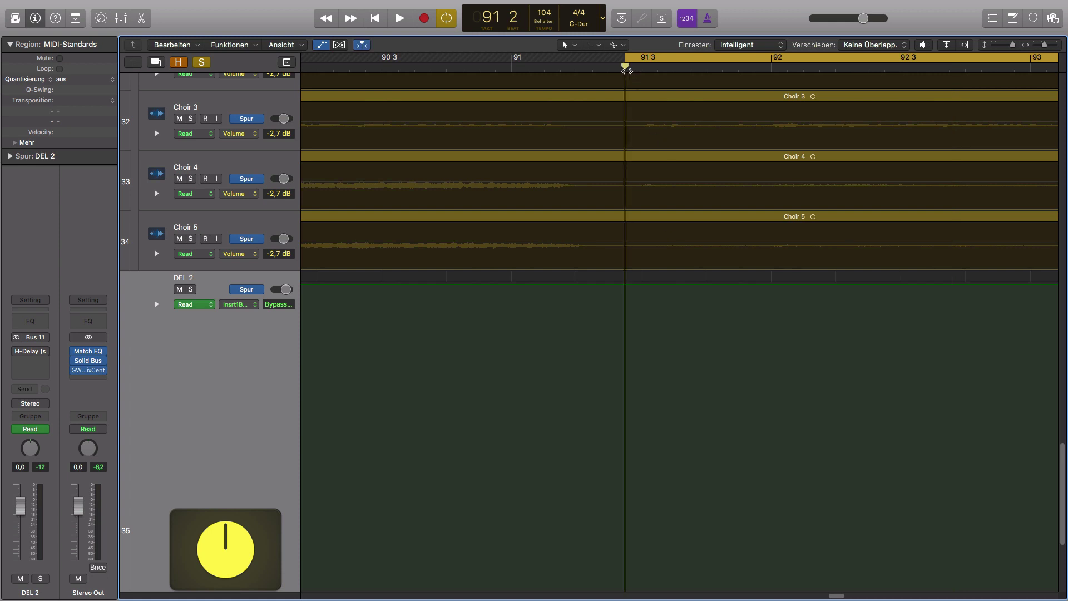
{"action": "left_click", "coordinate": [626, 284]}
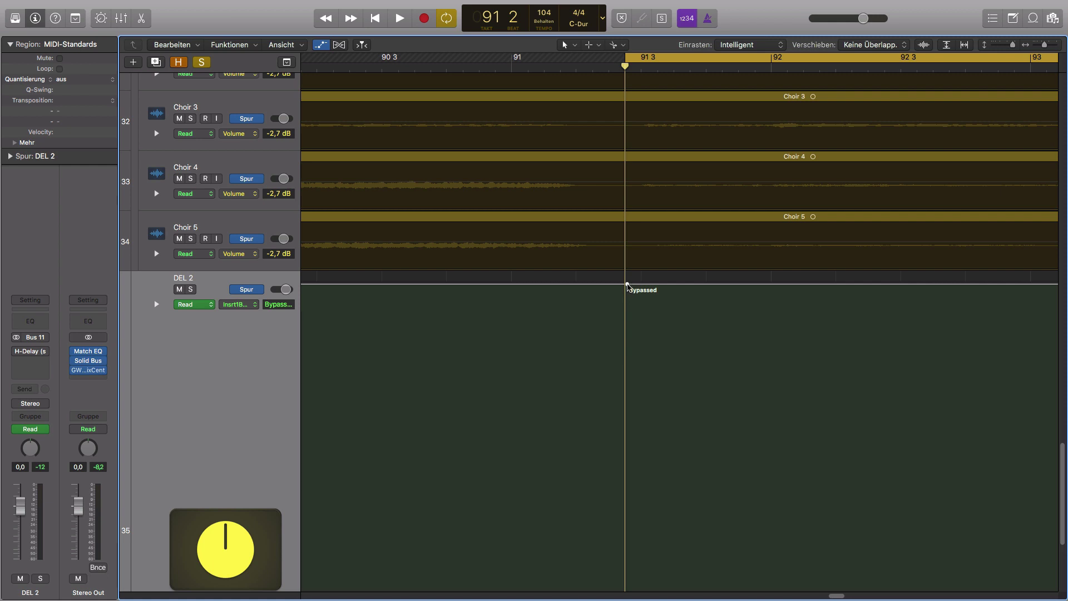
{"action": "left_click_drag", "start_coordinate": [628, 286], "coordinate": [623, 571]}
Place the playhead at bar 95, beat 3, and raise DEL 2's bypass automation back to Bypassed from there.
{"action": "scroll", "coordinate": [714, 511], "scroll_direction": "right", "scroll_amount": 3}
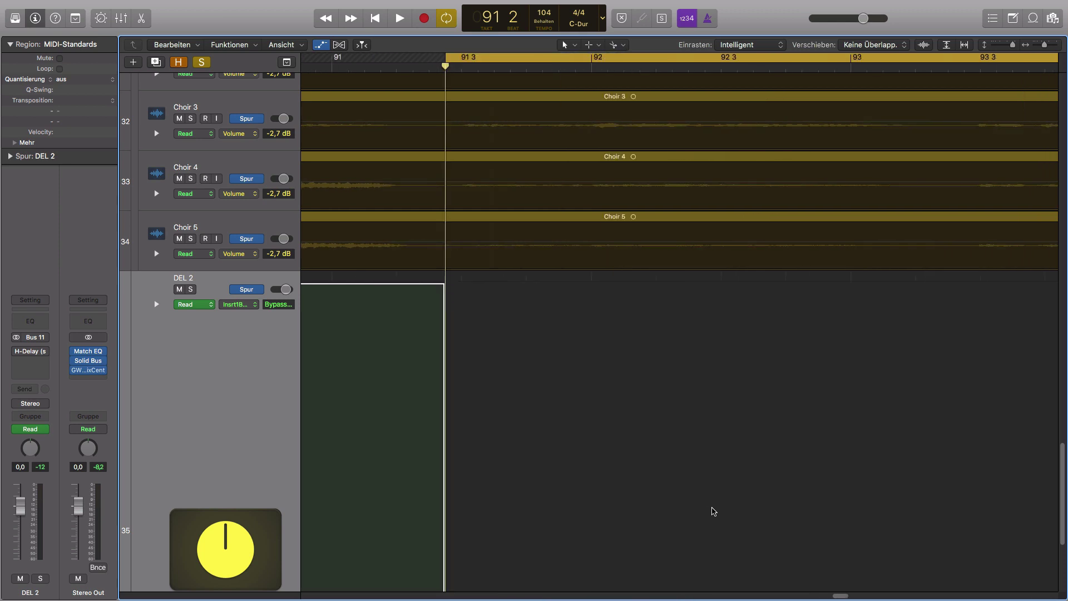
{"action": "scroll", "coordinate": [713, 510], "scroll_direction": "right", "scroll_amount": 10}
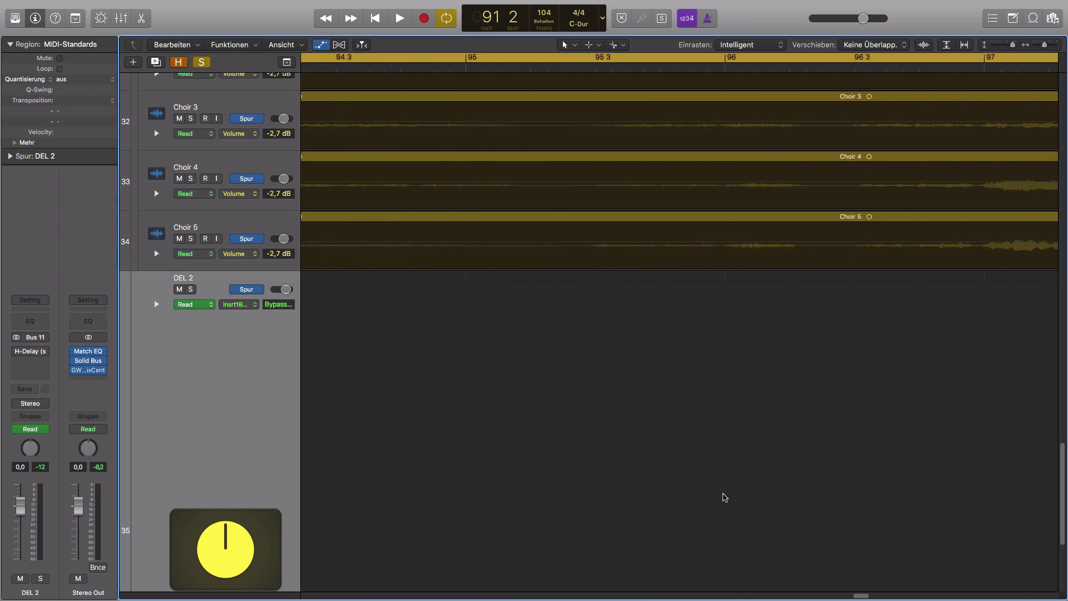
{"action": "scroll", "coordinate": [730, 495], "scroll_direction": "right", "scroll_amount": 3}
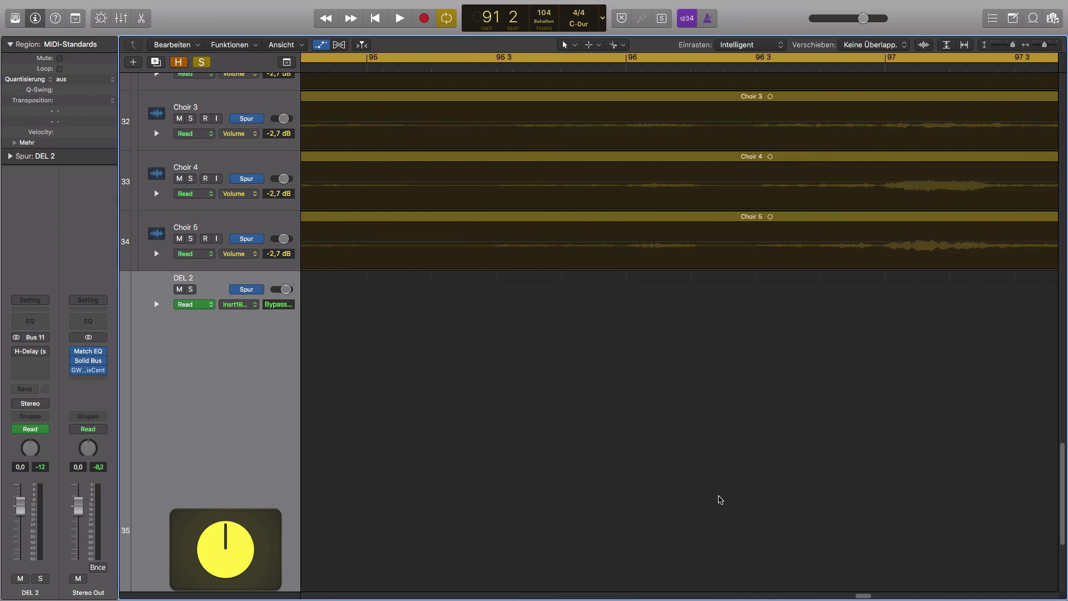
{"action": "key", "text": "super+Left"}
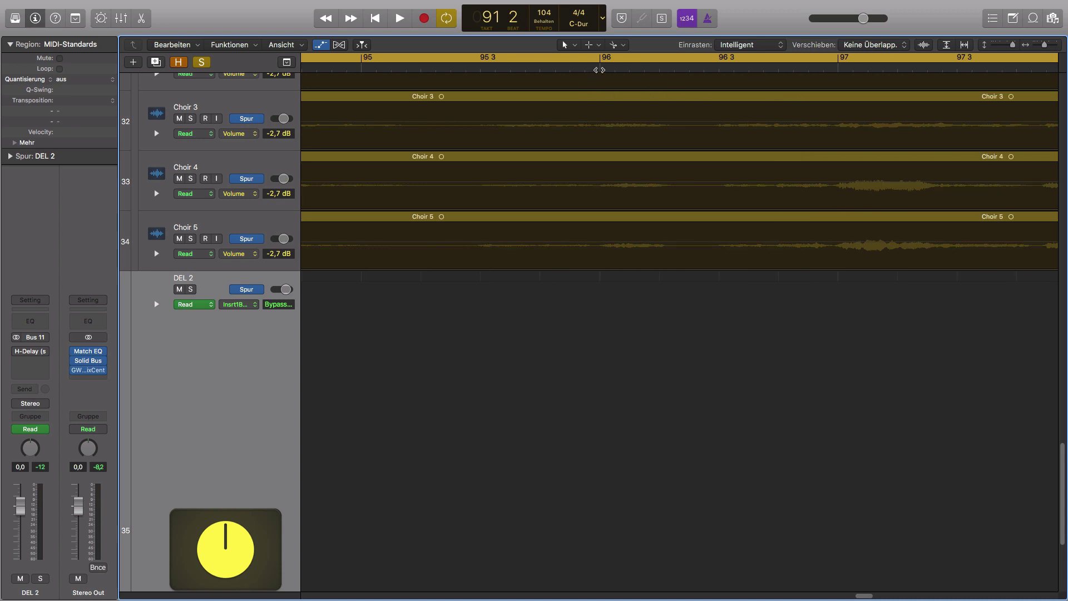
{"action": "left_click", "coordinate": [523, 65]}
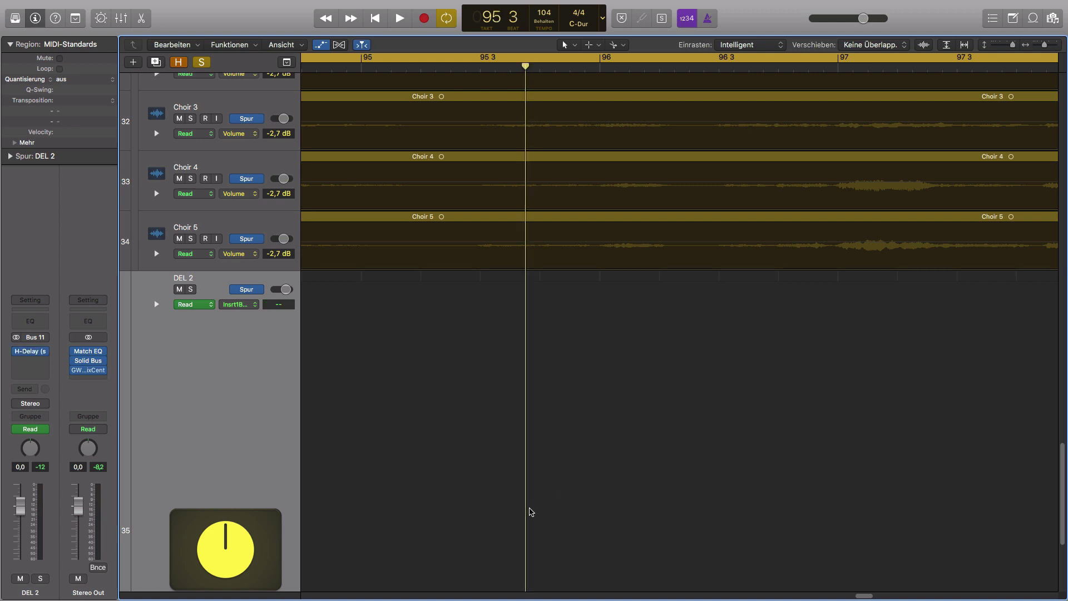
{"action": "scroll", "coordinate": [531, 506], "scroll_direction": "down", "scroll_amount": 3}
{"action": "scroll", "coordinate": [535, 503], "scroll_direction": "down", "scroll_amount": 3}
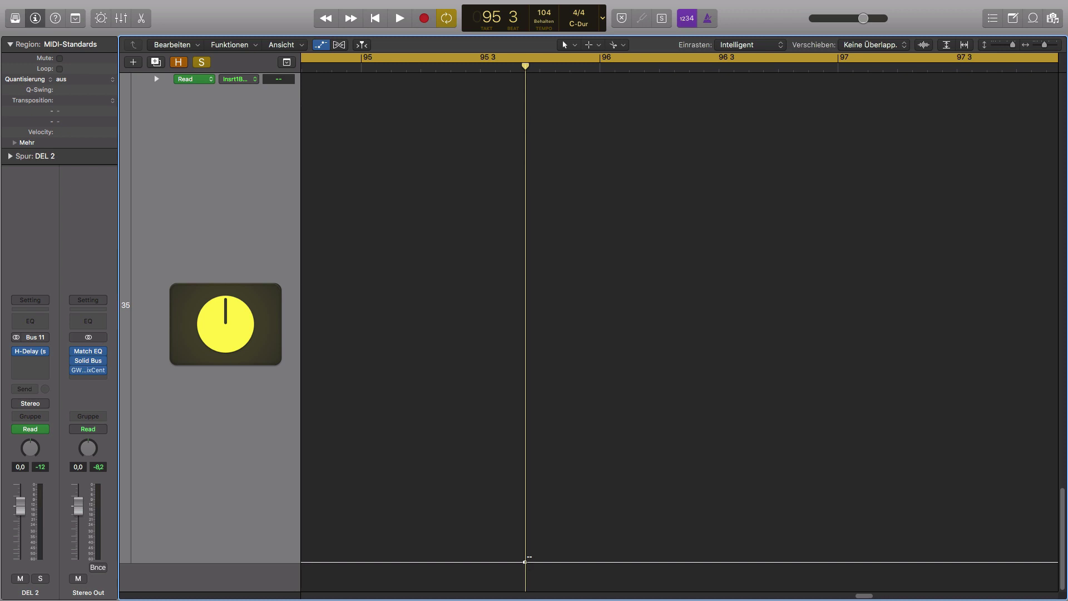
{"action": "left_click_drag", "start_coordinate": [525, 561], "coordinate": [533, 308]}
{"action": "scroll", "coordinate": [511, 412], "scroll_direction": "down", "scroll_amount": 3}
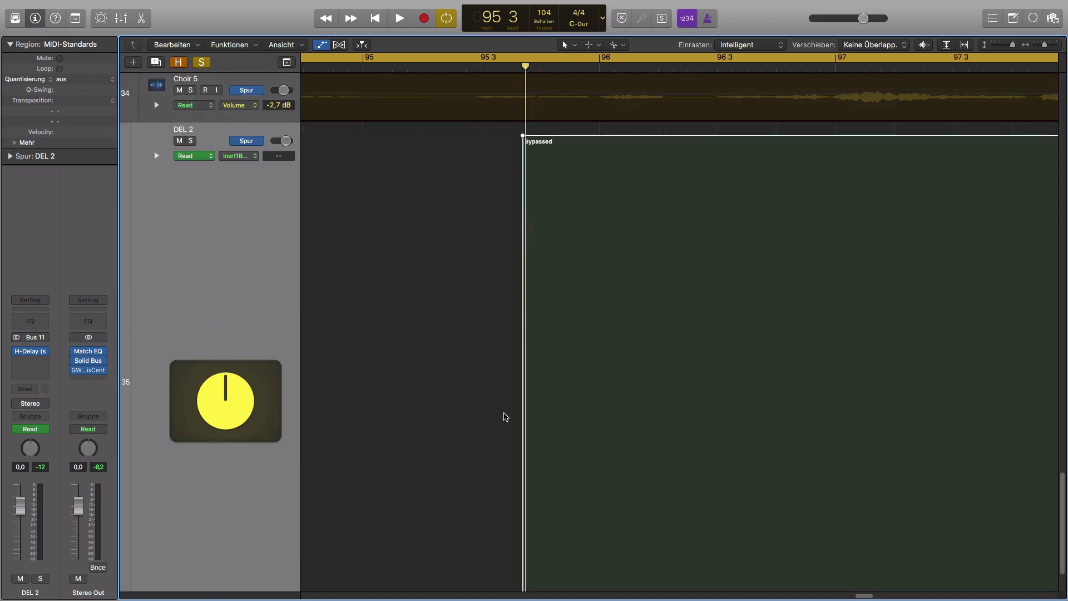
During playback, shift DEL 2's return-to-bypass automation point to the start of bar 96.
{"action": "scroll", "coordinate": [503, 417], "scroll_direction": "down", "scroll_amount": 3}
{"action": "scroll", "coordinate": [502, 421], "scroll_direction": "down", "scroll_amount": 3}
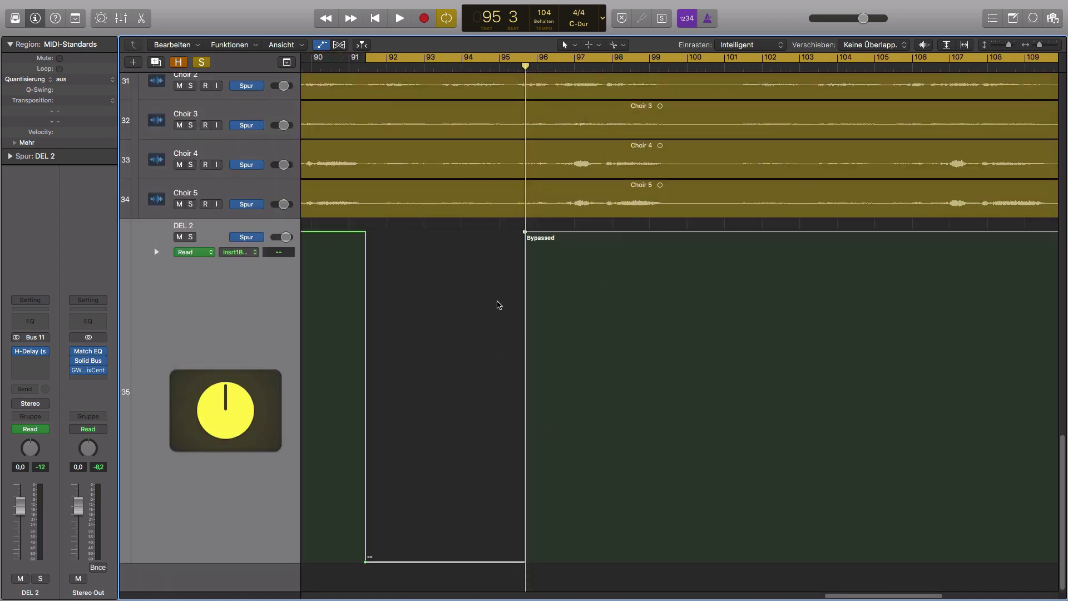
{"action": "key", "text": "space"}
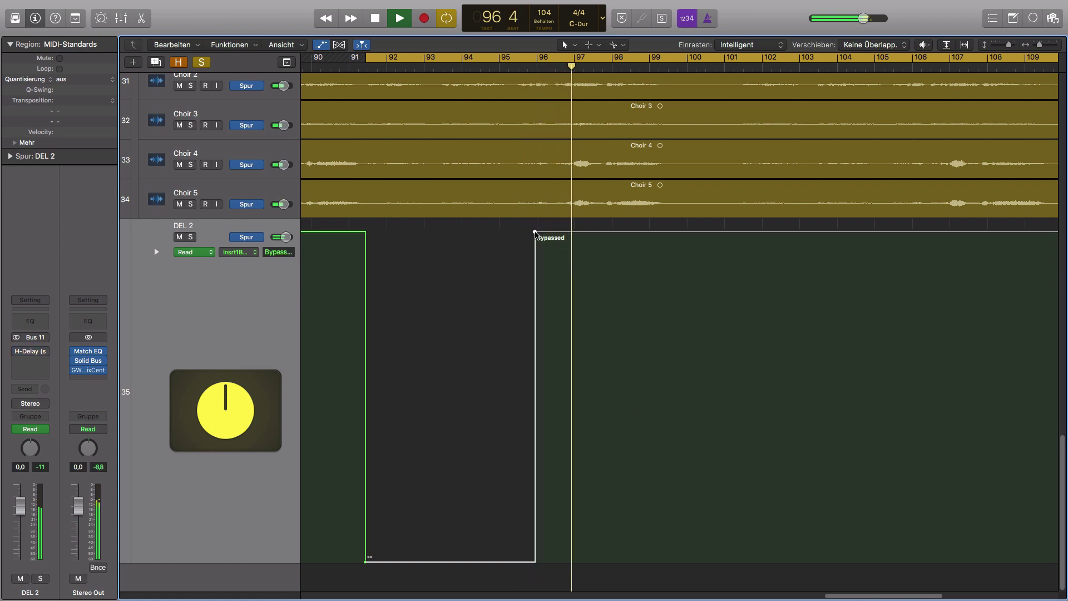
{"action": "left_click_drag", "start_coordinate": [514, 247], "coordinate": [582, 283]}
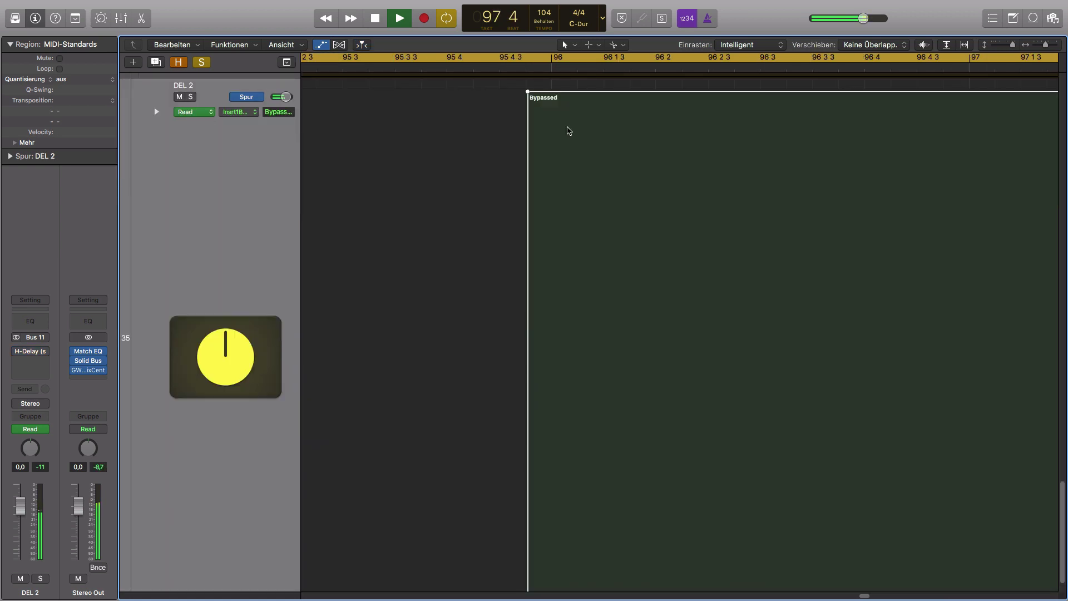
{"action": "left_click_drag", "start_coordinate": [527, 94], "coordinate": [539, 100]}
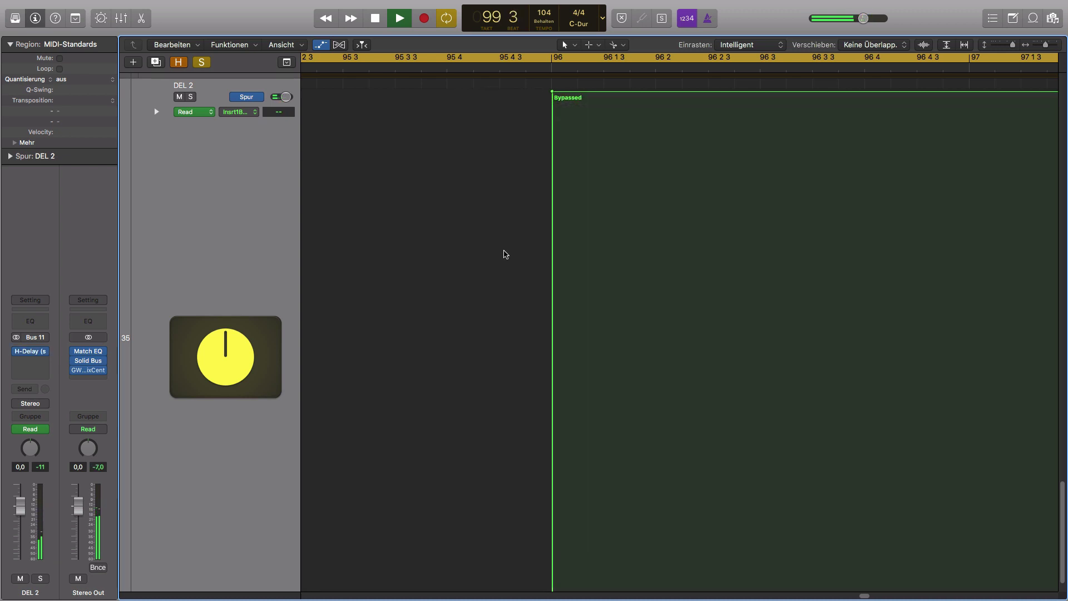
{"action": "key", "text": "space"}
{"action": "left_click", "coordinate": [466, 261], "text": "ctrl+alt"}
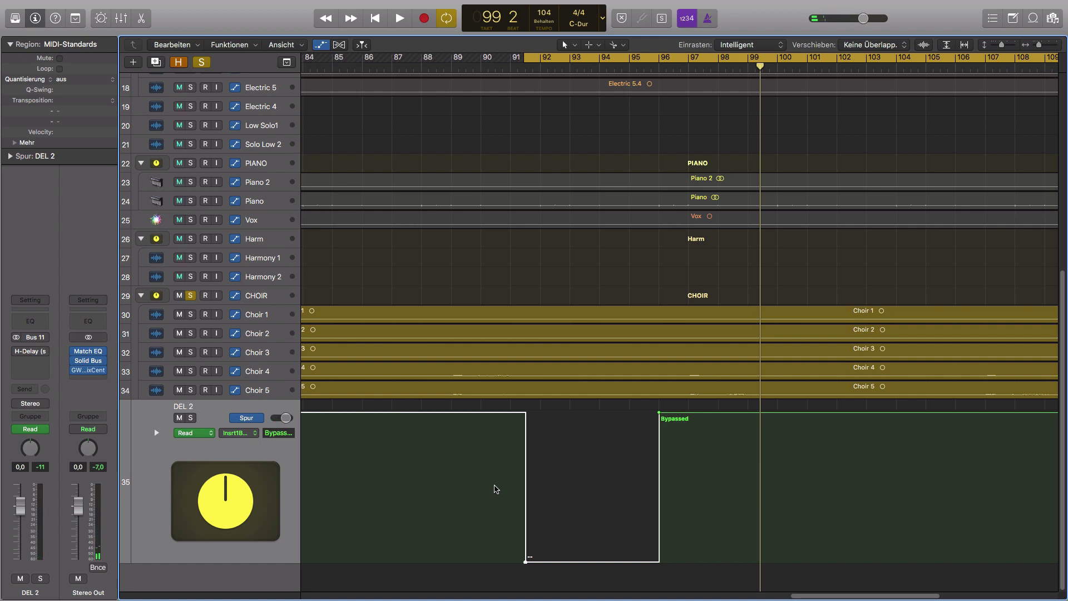
Unsolo the CHOIR track stack and play the full mix from about bar 89 through bar 99.
{"action": "left_click", "coordinate": [190, 295]}
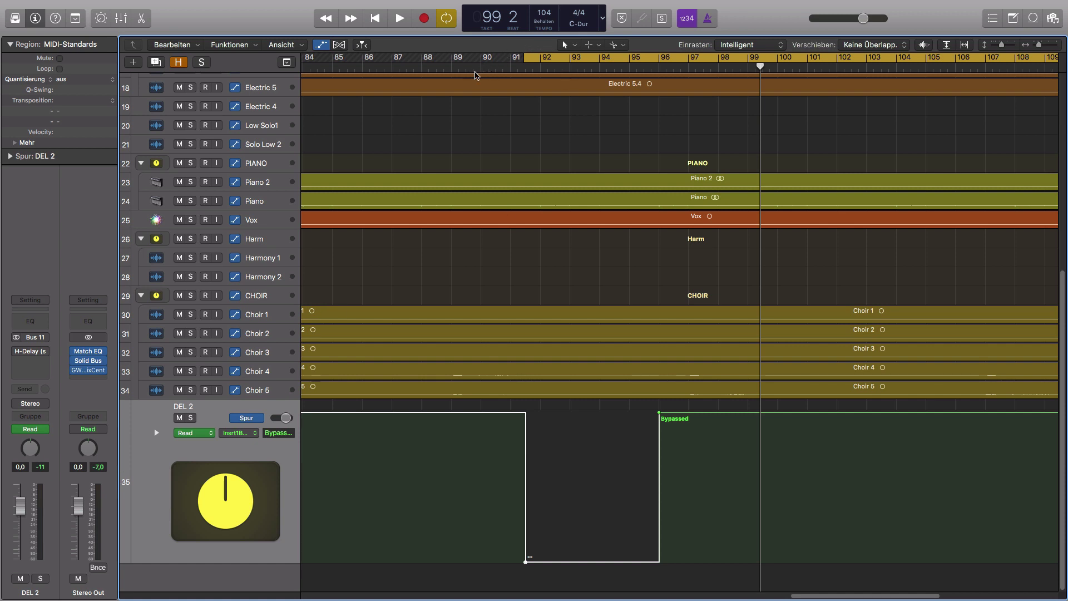
{"action": "left_click", "coordinate": [452, 67]}
{"action": "key", "text": "space"}
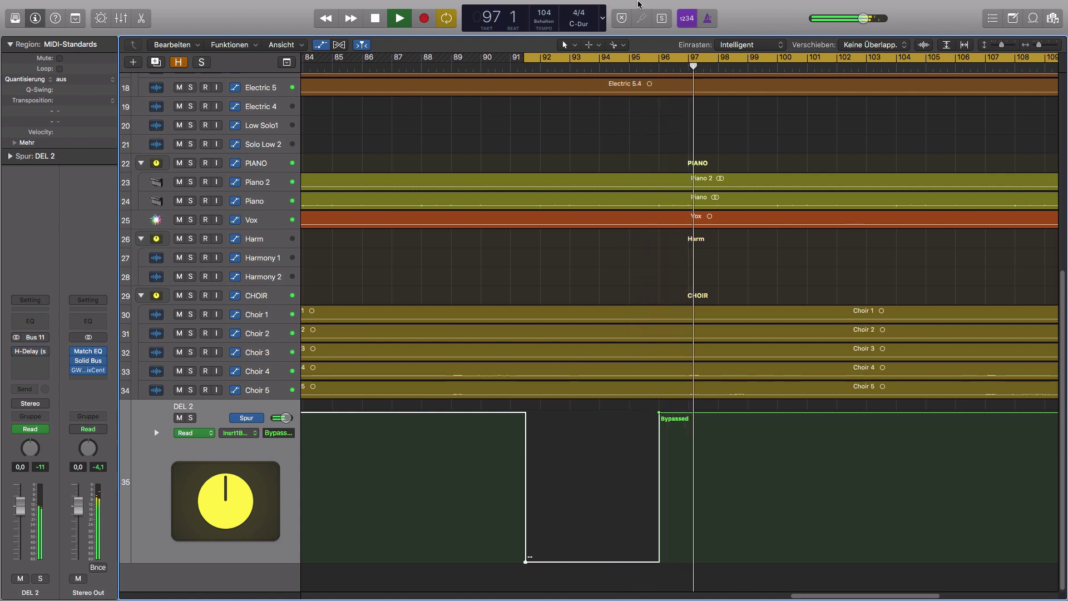
{"action": "scroll", "coordinate": [818, 387], "scroll_direction": "right", "scroll_amount": 3}
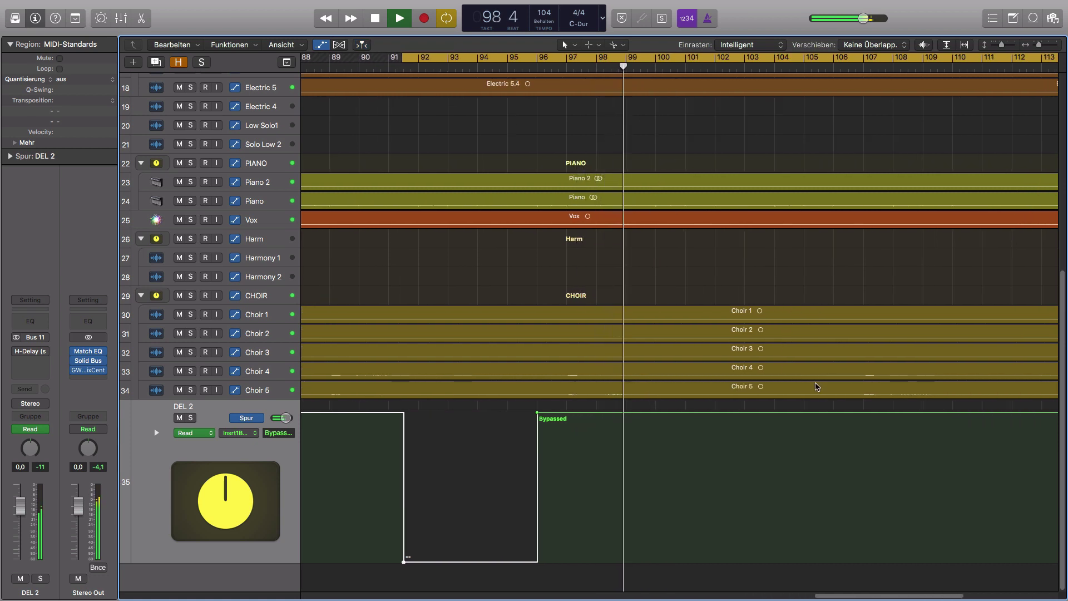
{"action": "key", "text": "space"}
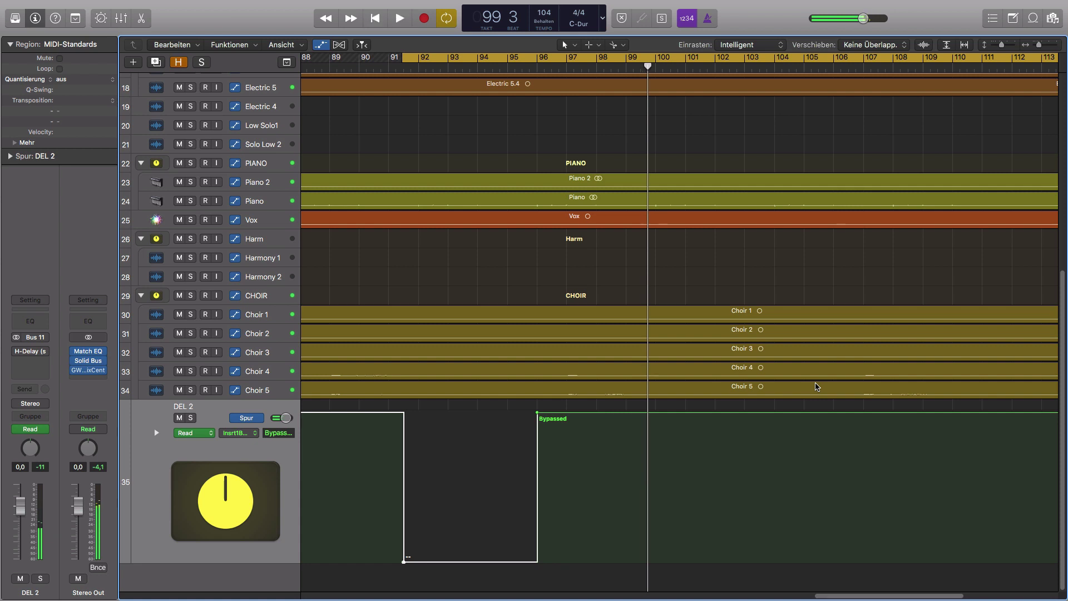